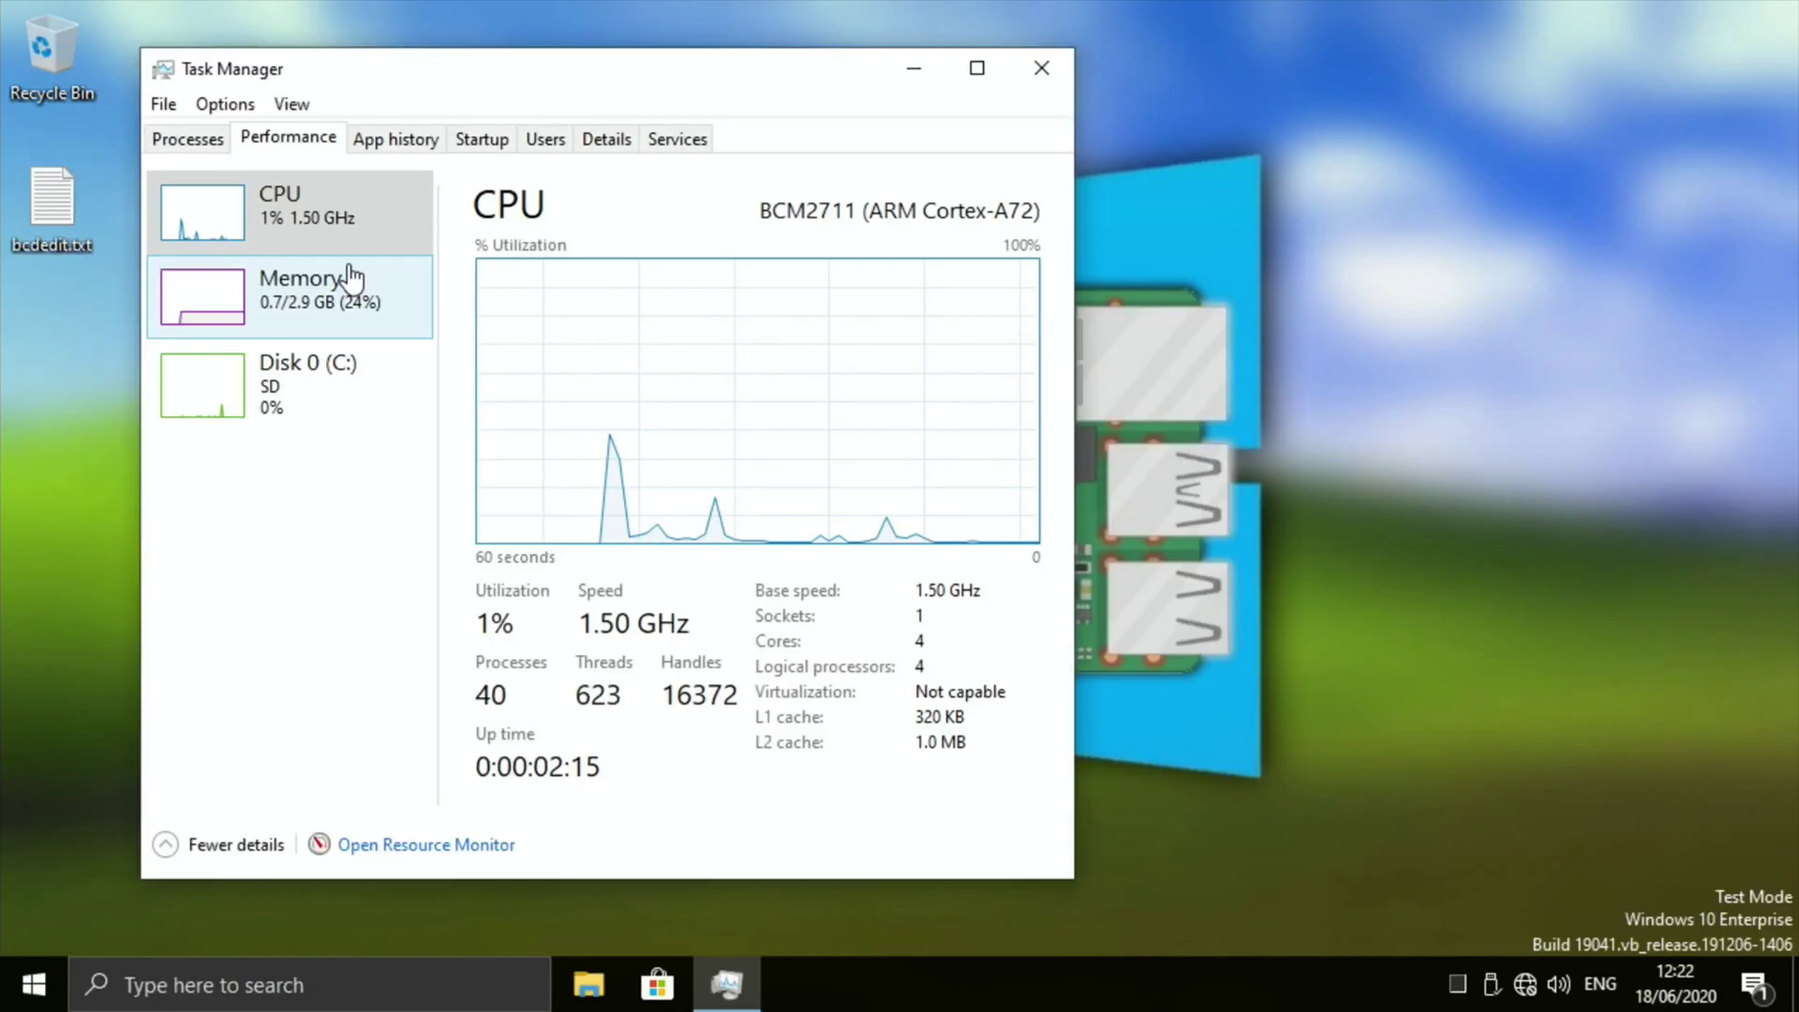
Step: Close Task Manager after confirming the CPU reads 1.50 GHz
left_click(1048, 68)
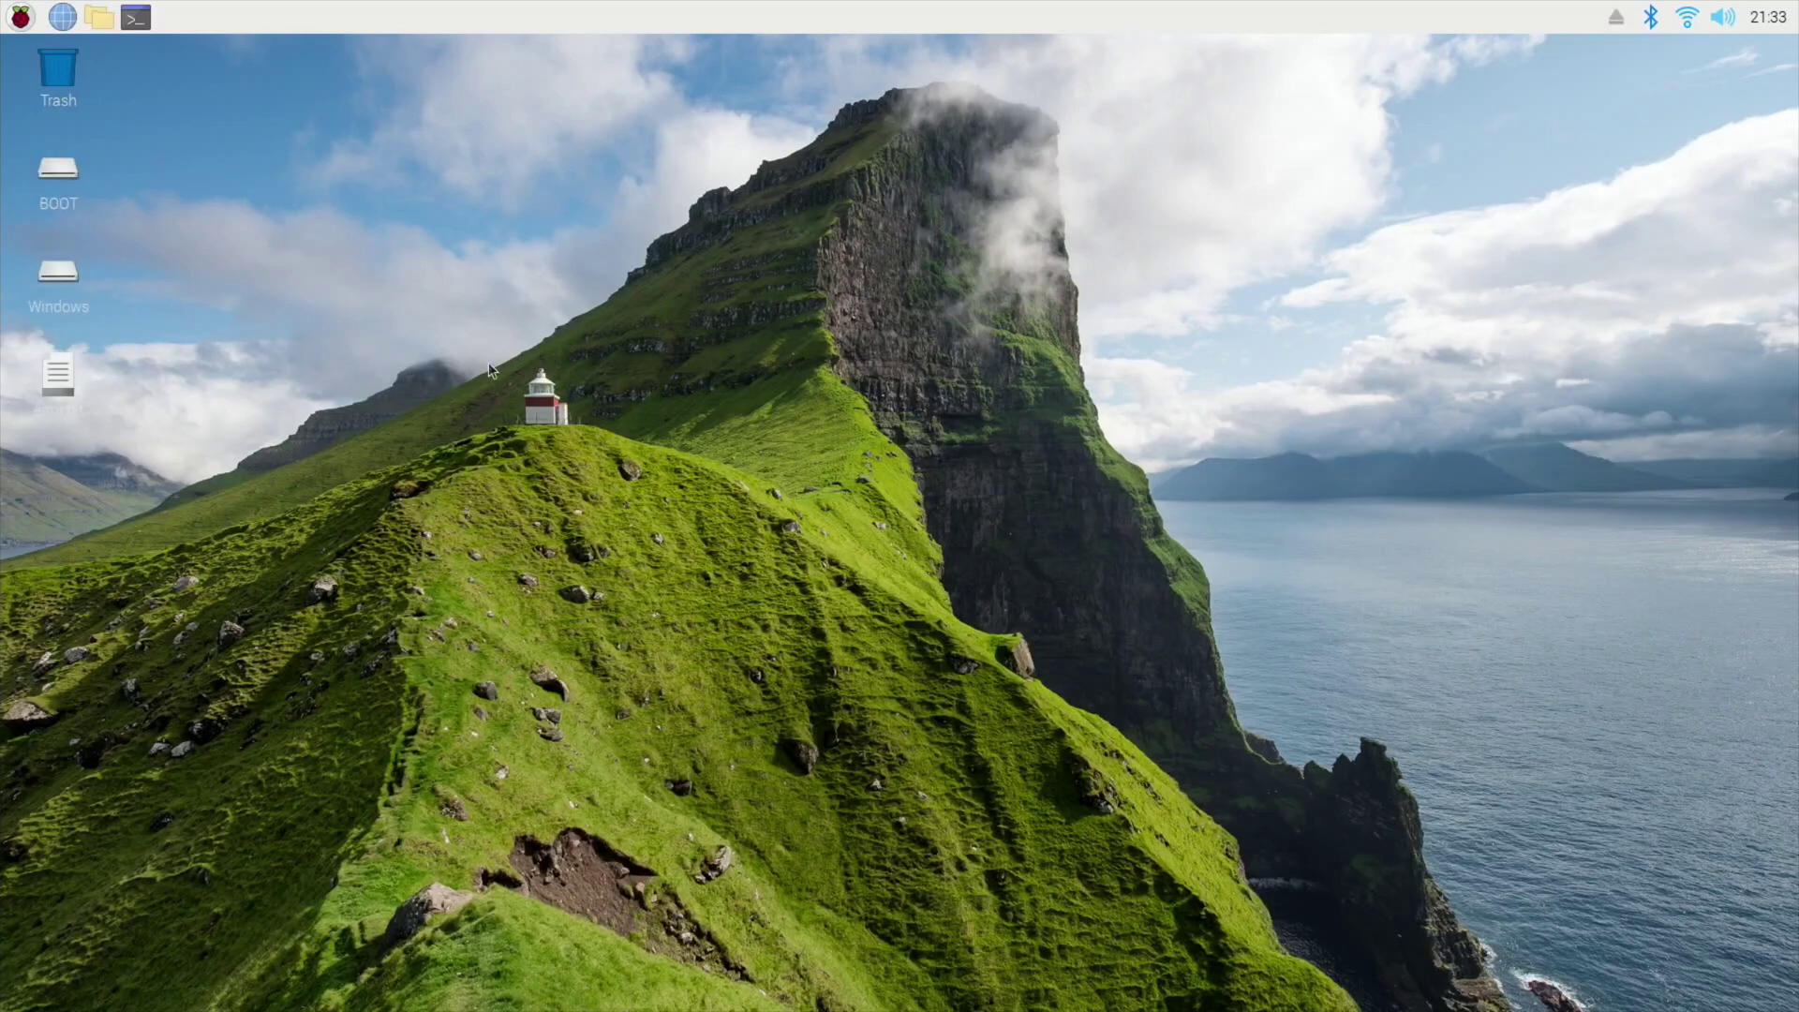
Step: Open config.txt from the BOOT drive in Mousepad
double_click(52, 174)
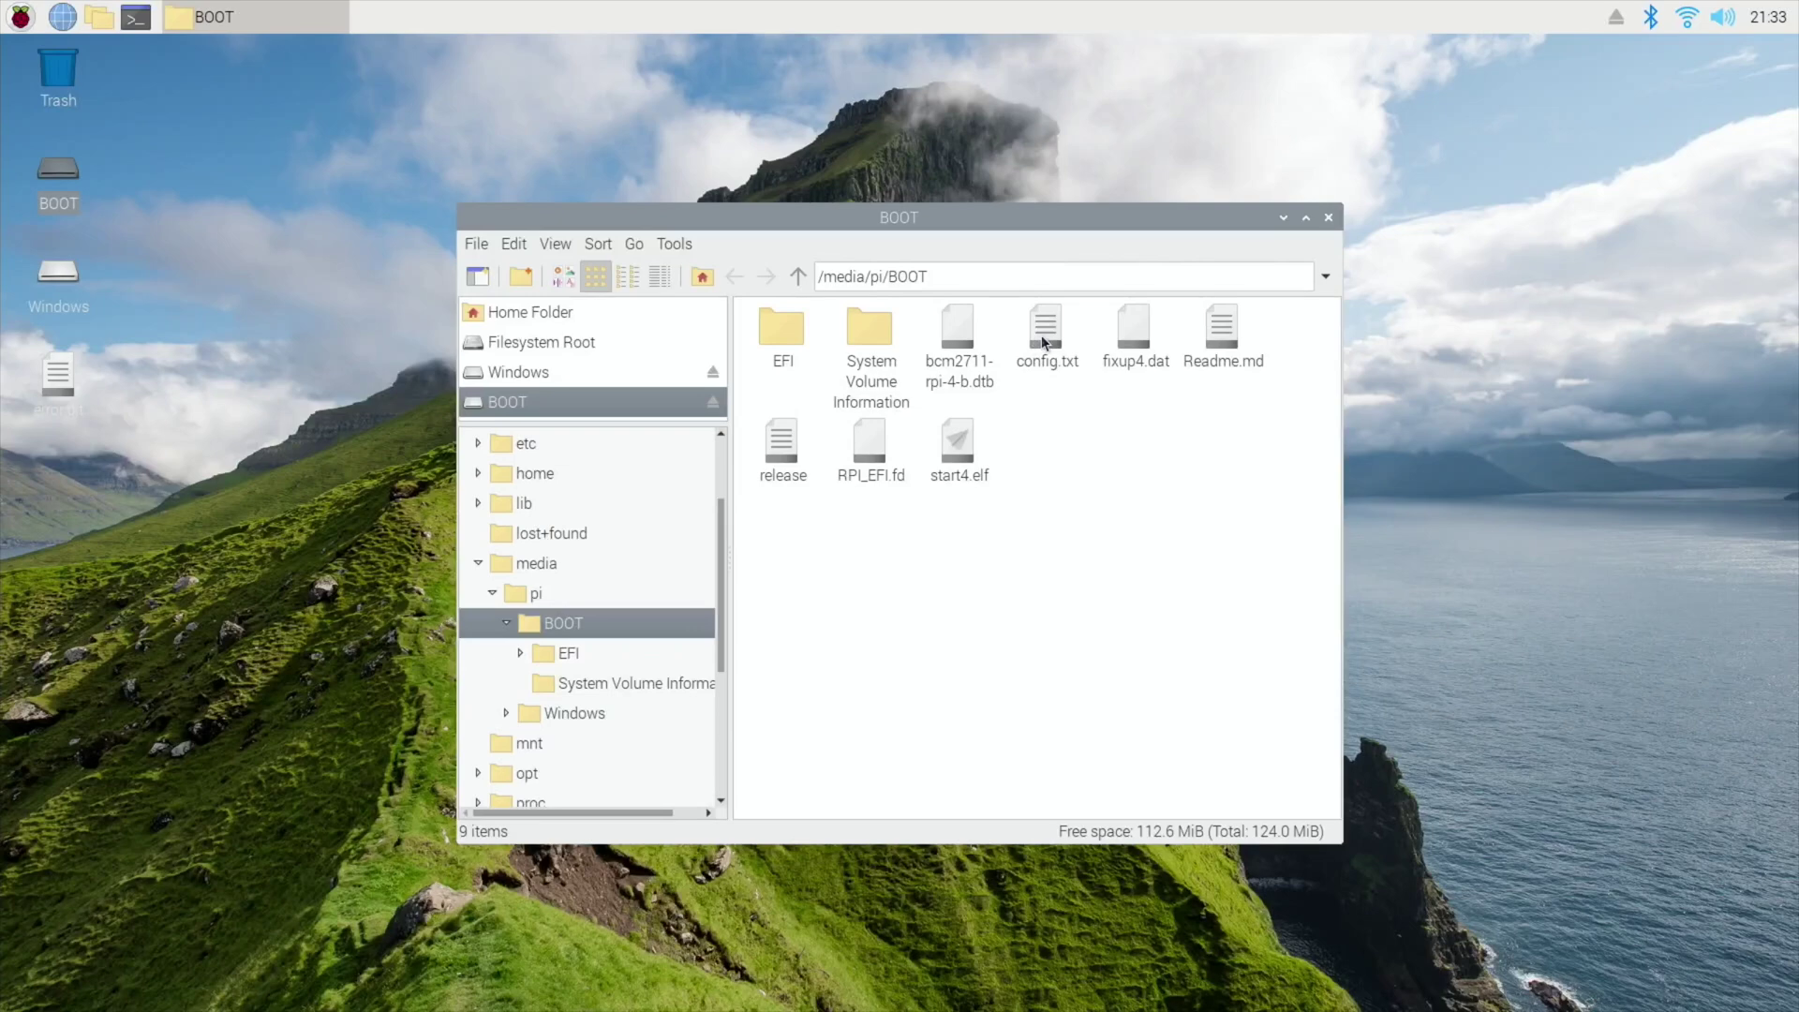
double_click(1041, 334)
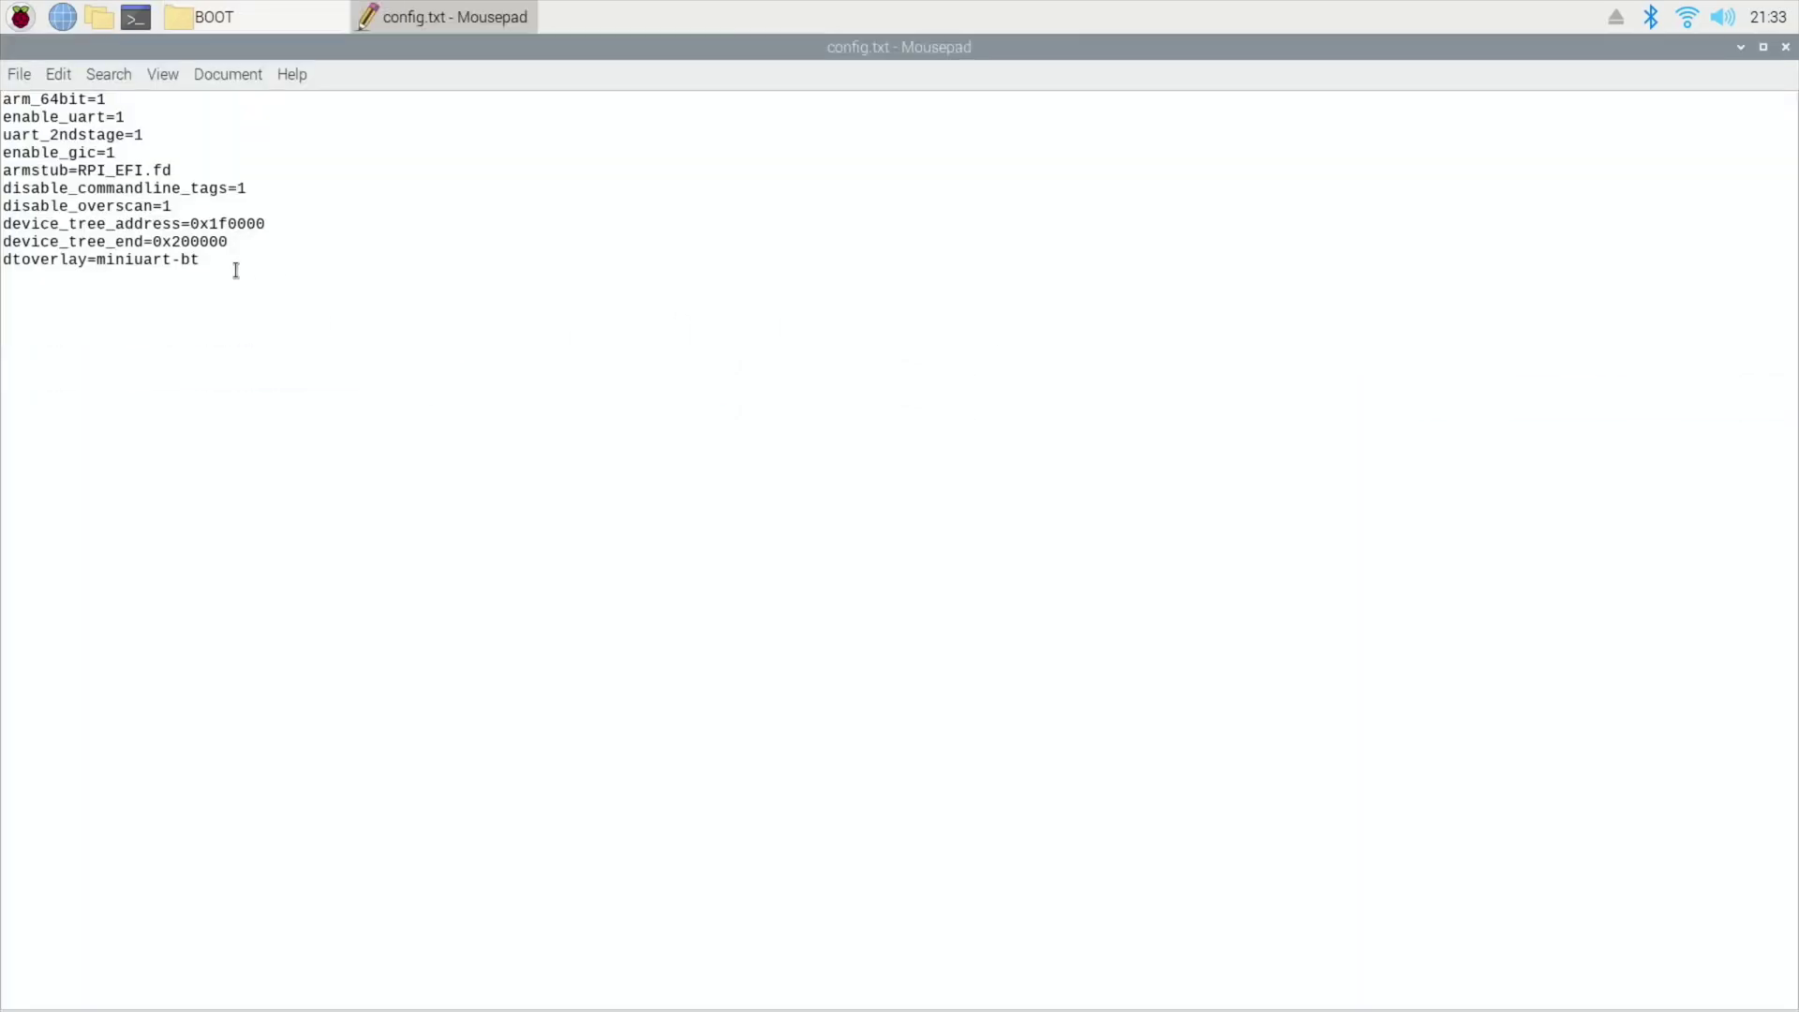
Step: Append over_voltage=6 and arm_freq=2000 on a new line in config.txt and save it
left_click(214, 262)
key("Return")
key("Return")
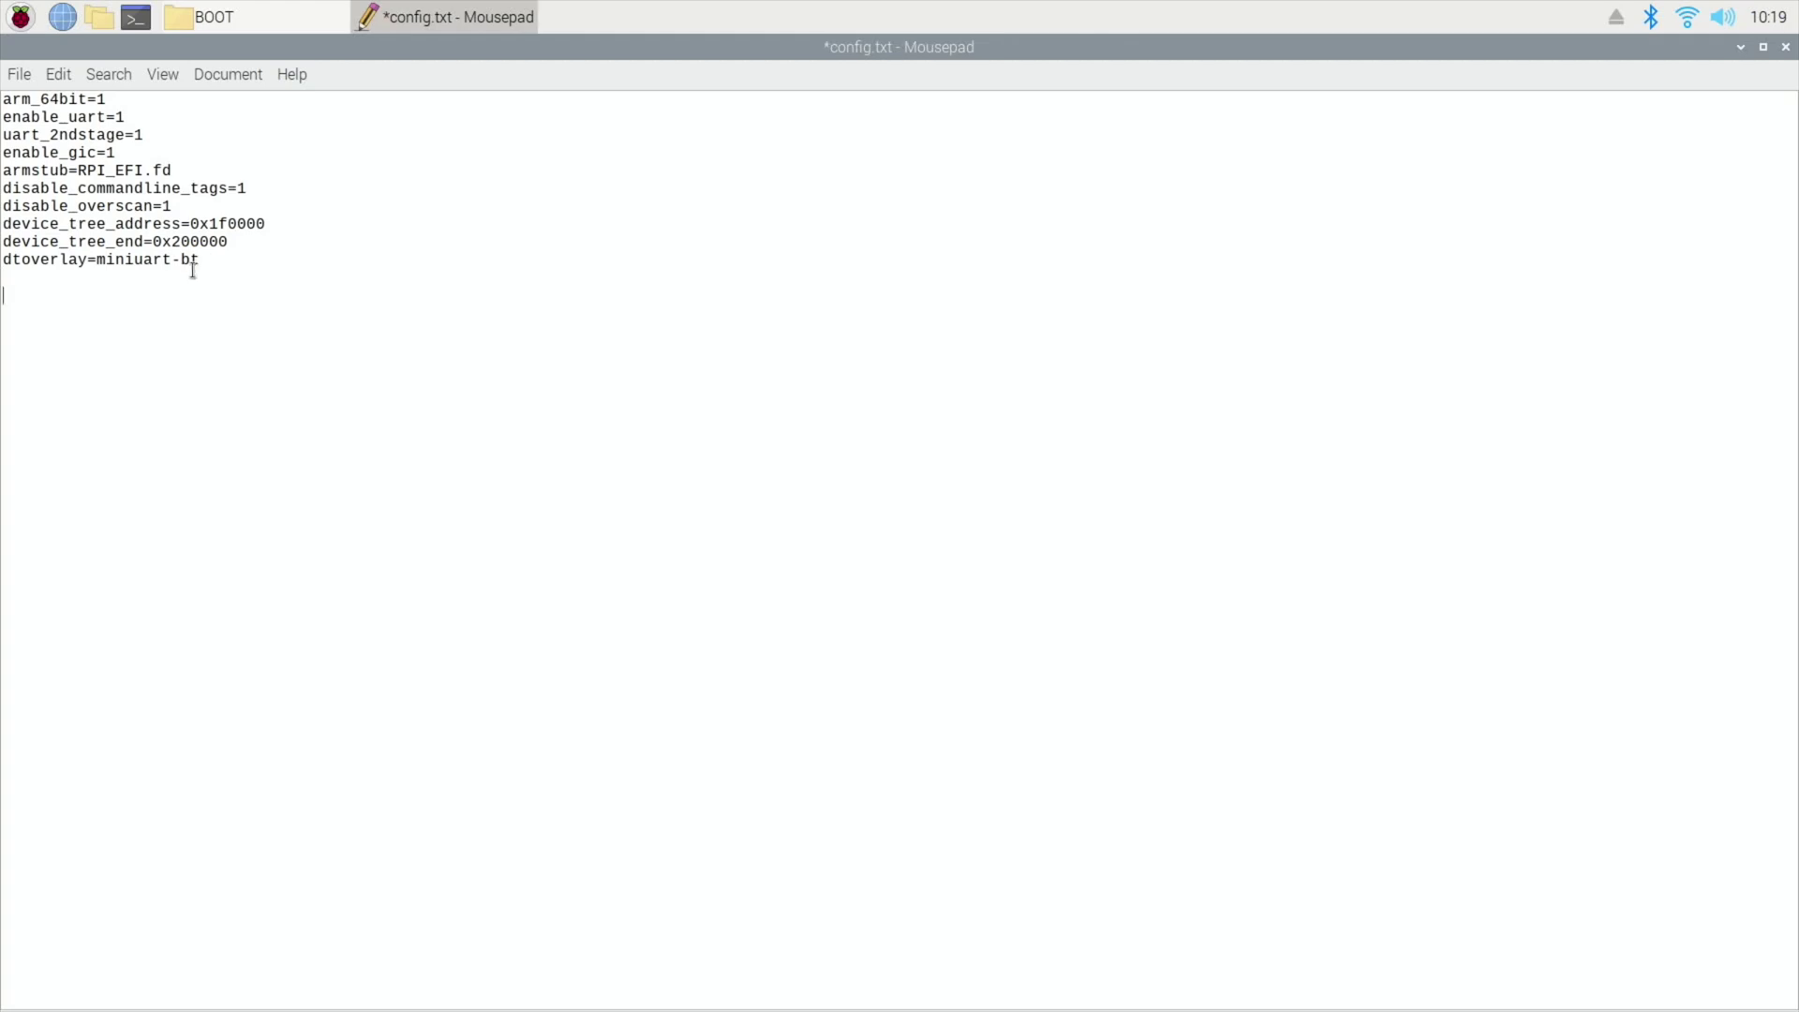
right_click(32, 290)
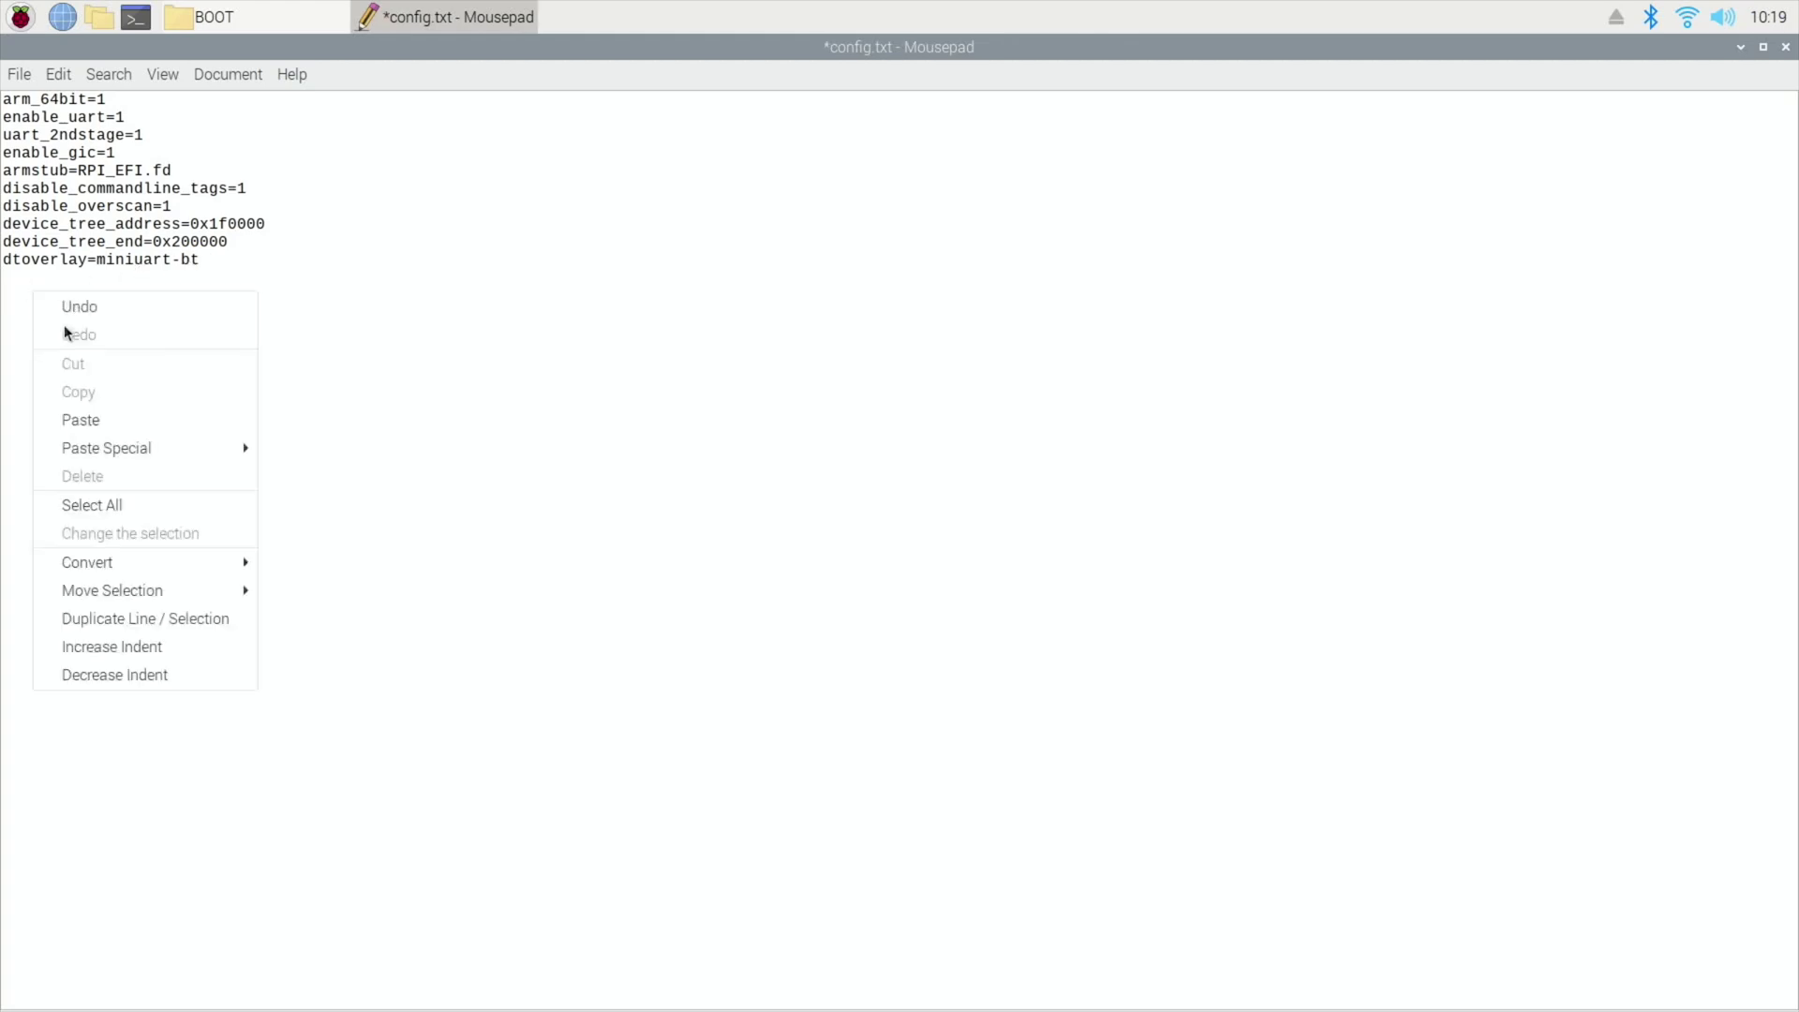
left_click(86, 417)
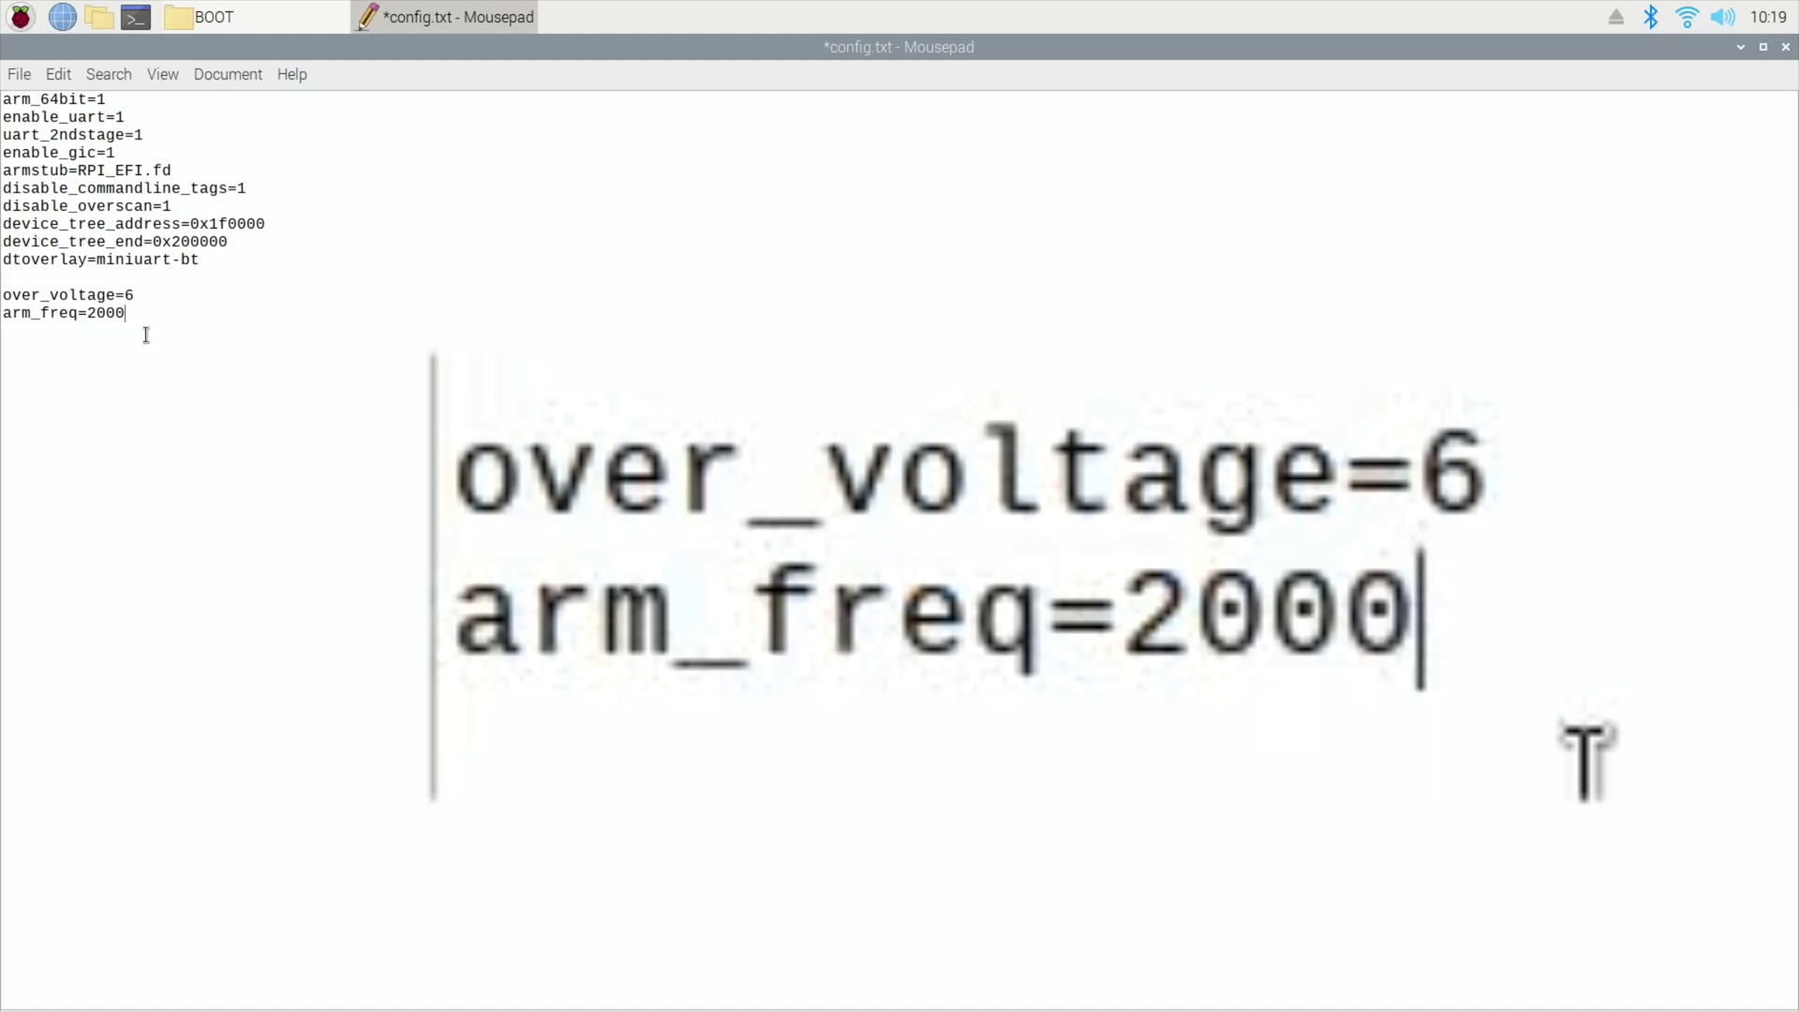
left_click(20, 77)
left_click(52, 246)
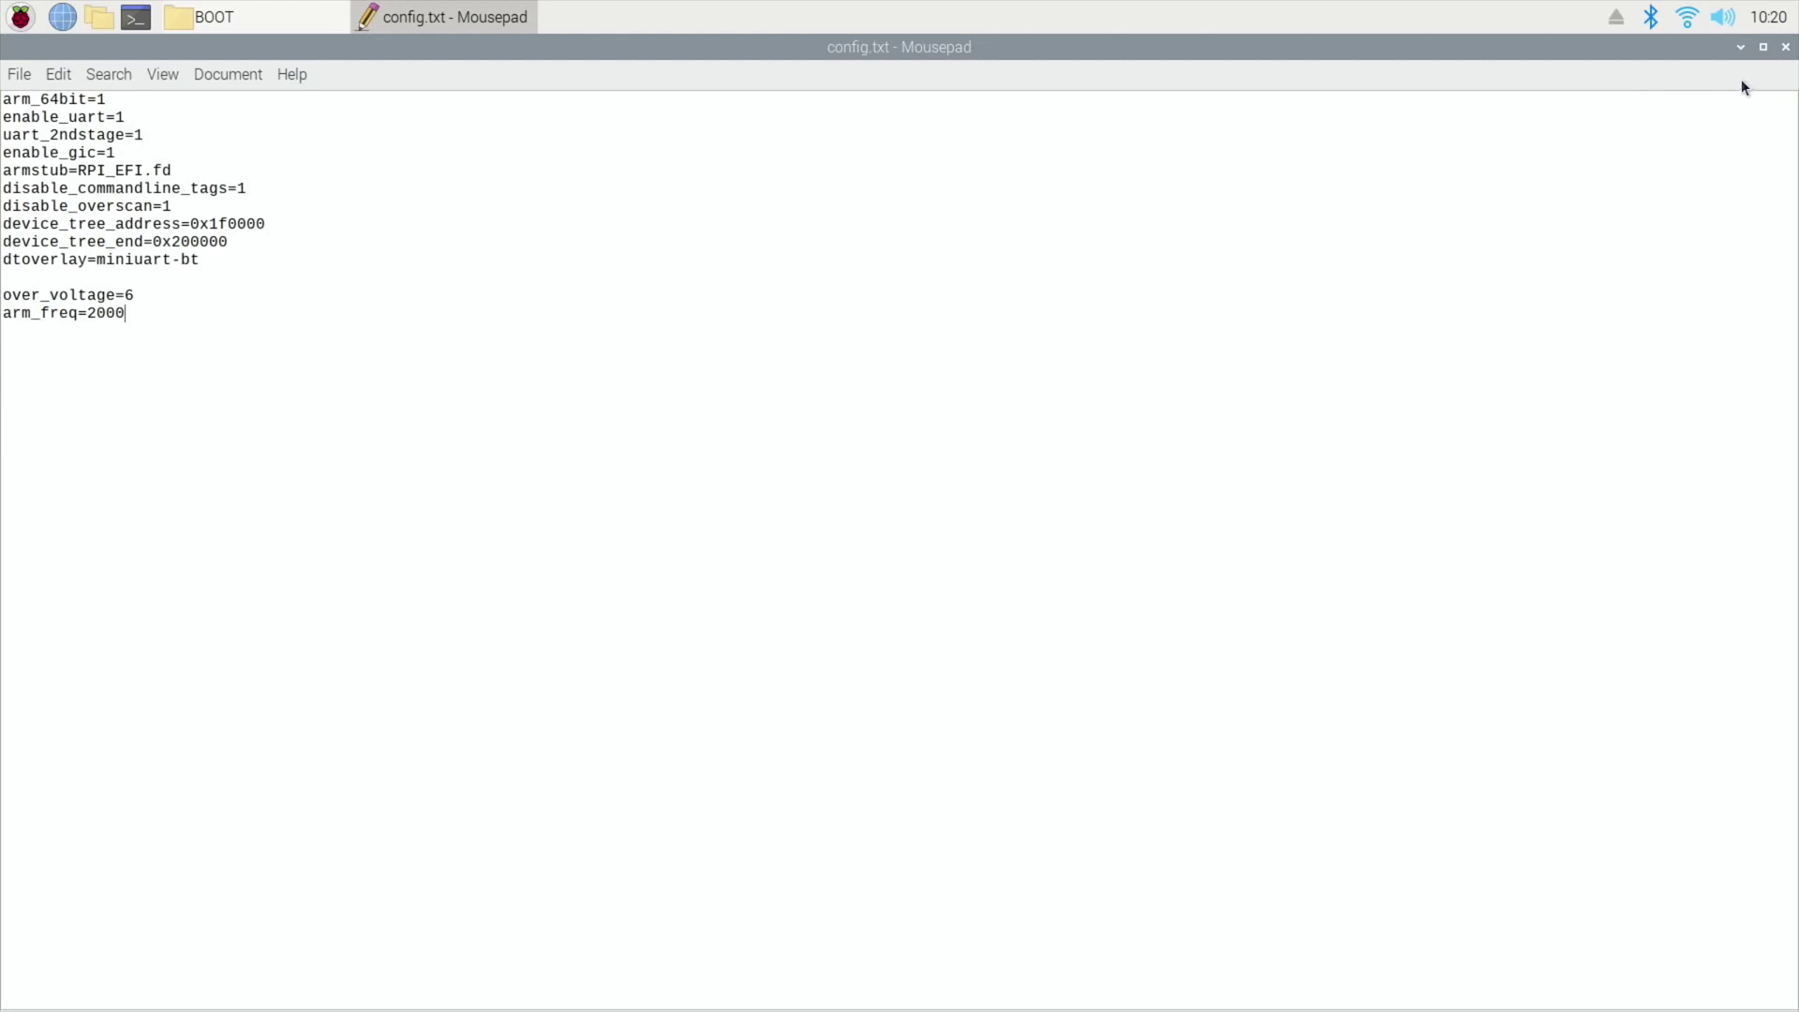
Step: Close config.txt and the BOOT window, then eject the SD card reader
left_click(1785, 52)
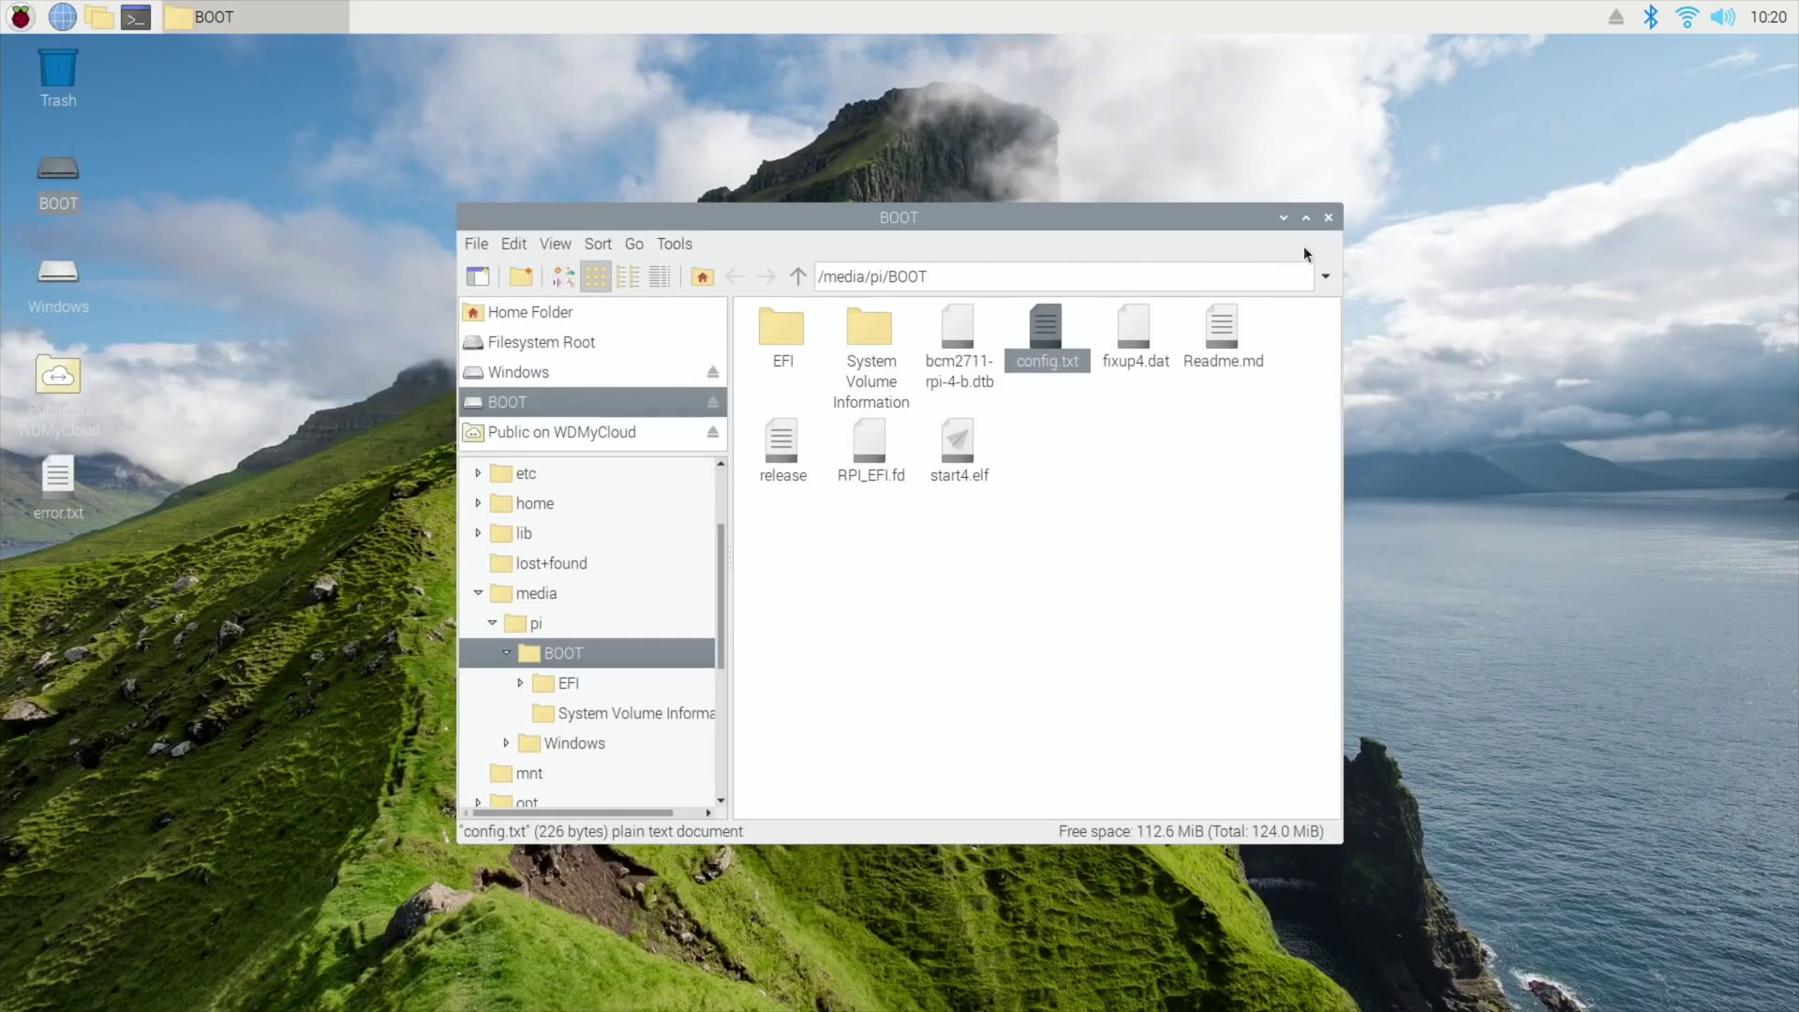
left_click(1327, 221)
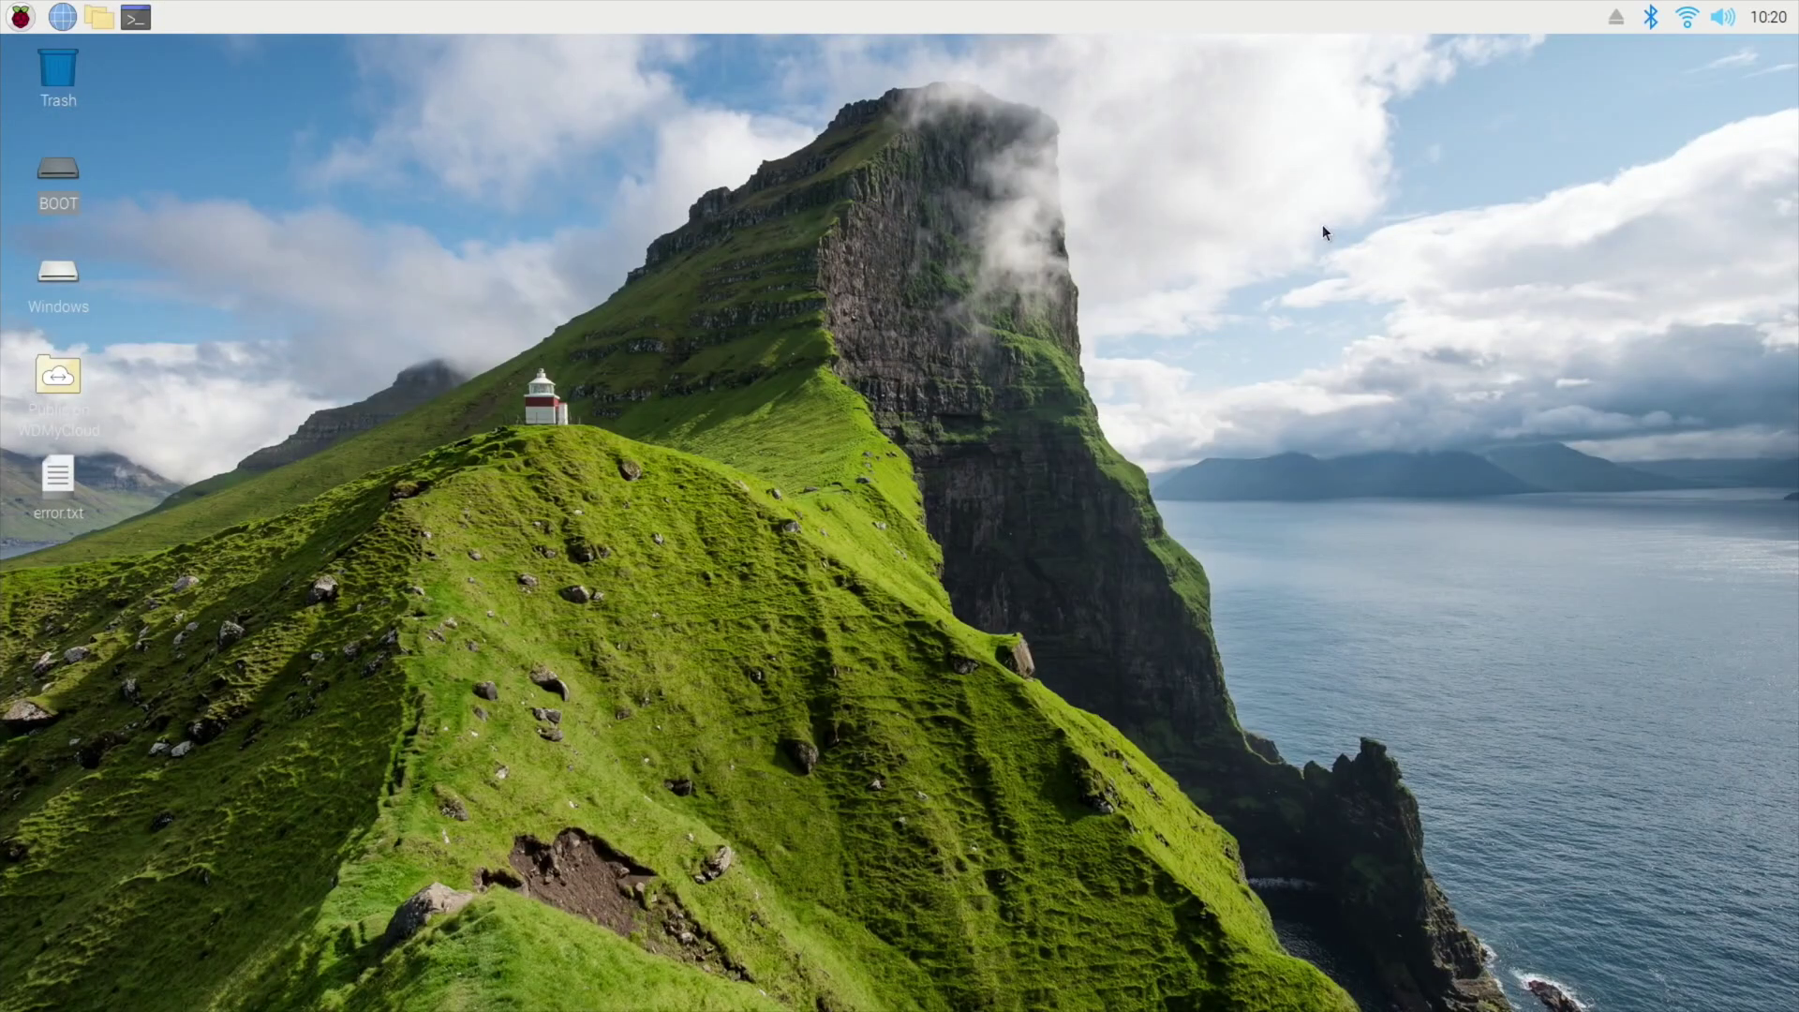
left_click(1608, 26)
left_click(1658, 47)
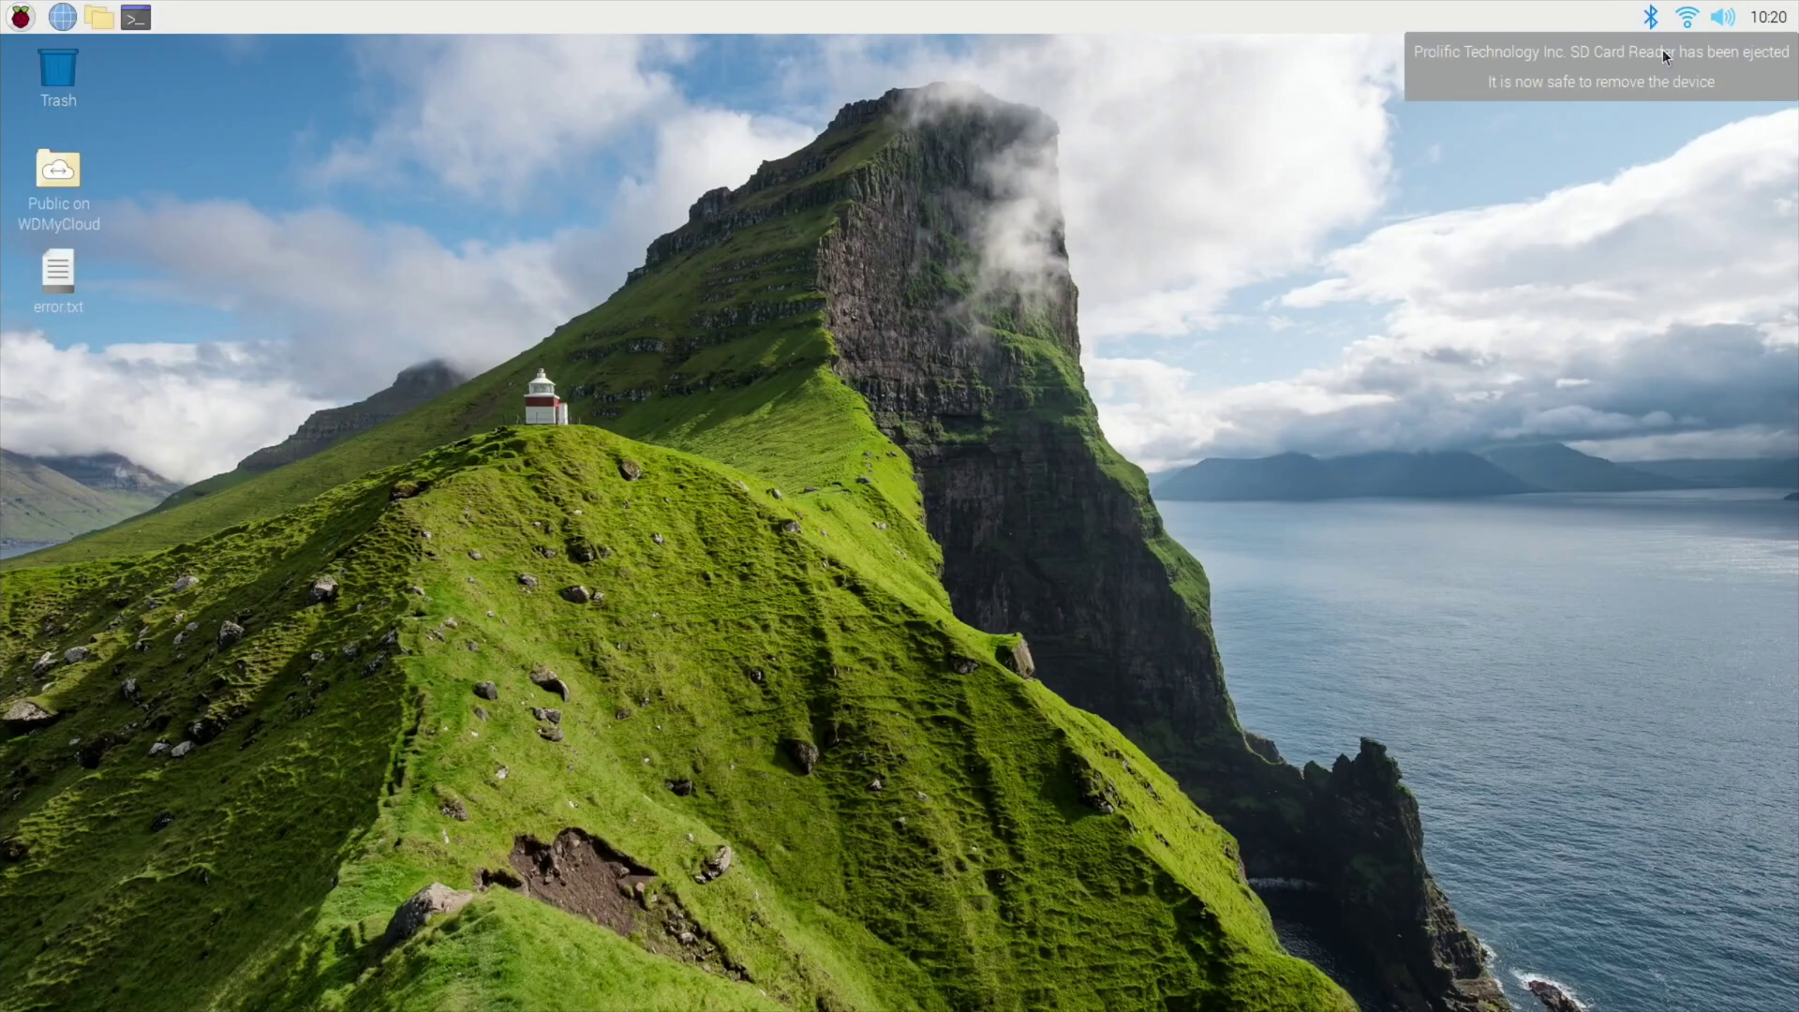
left_click(1664, 56)
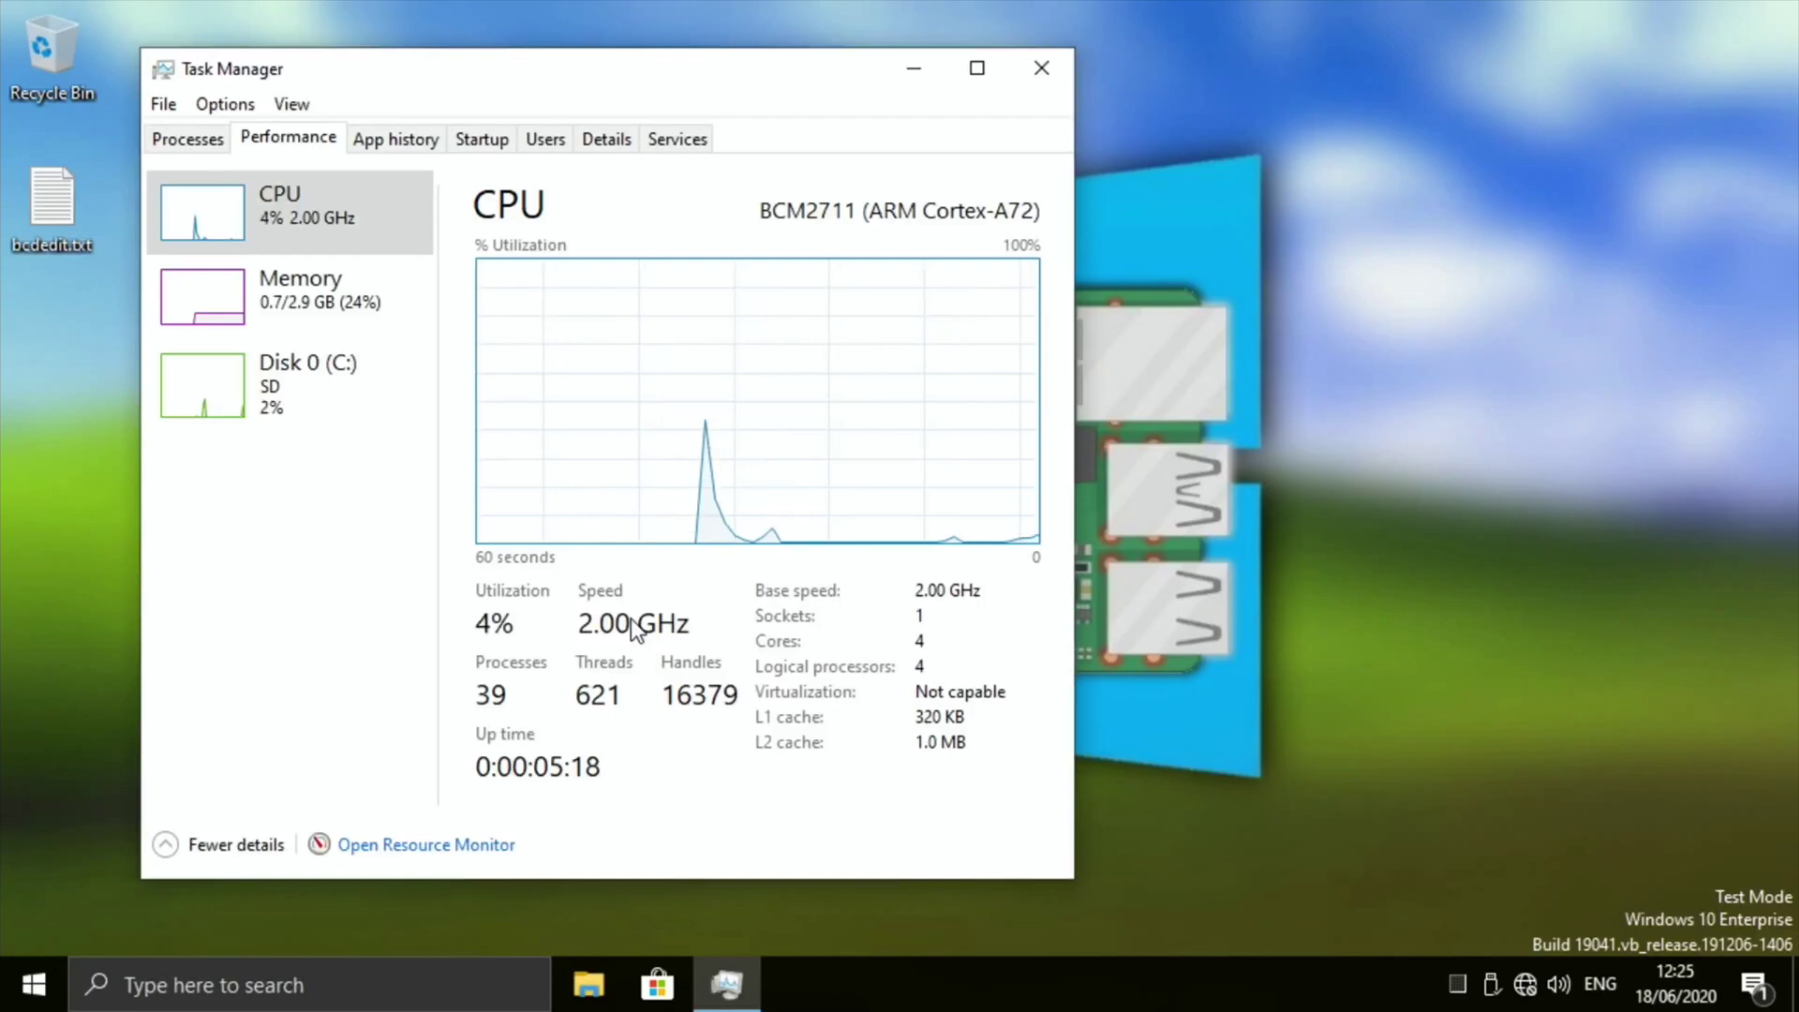
Step: Close Task Manager after confirming the CPU speed reads 2.00 GHz
left_click(1036, 66)
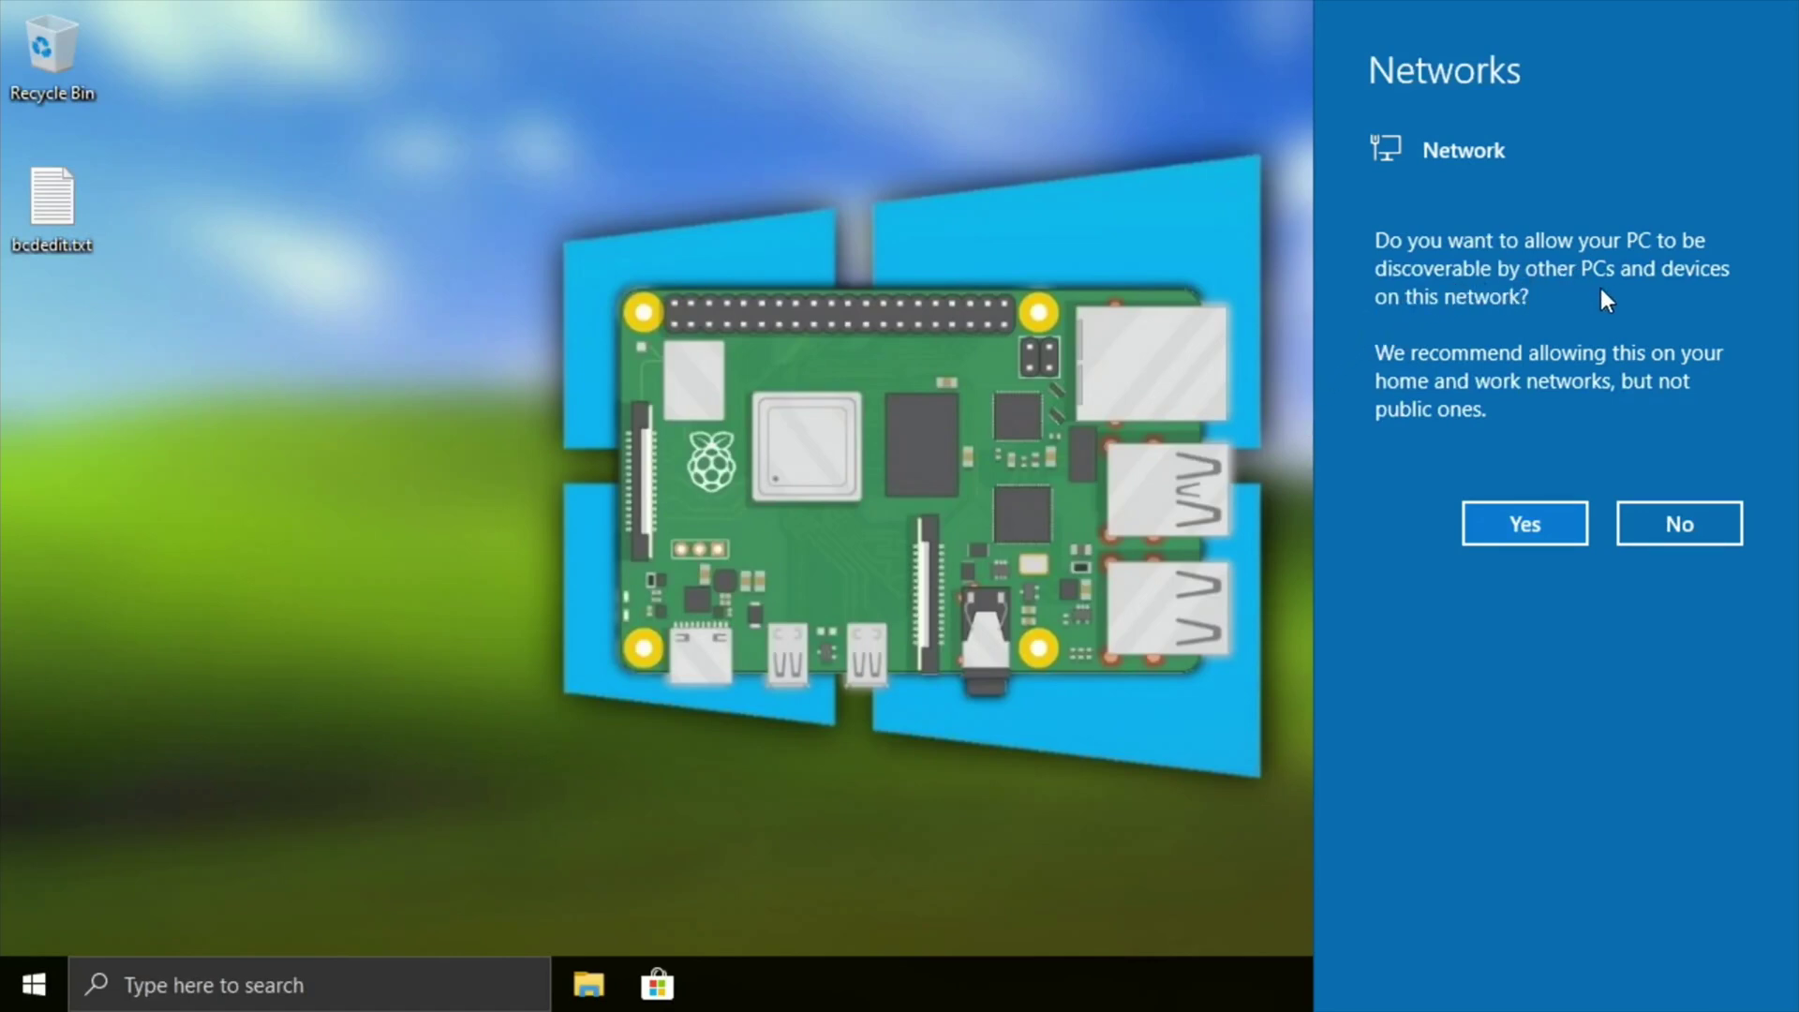
Step: Answer Yes to make the PC discoverable on the network
left_click(1525, 527)
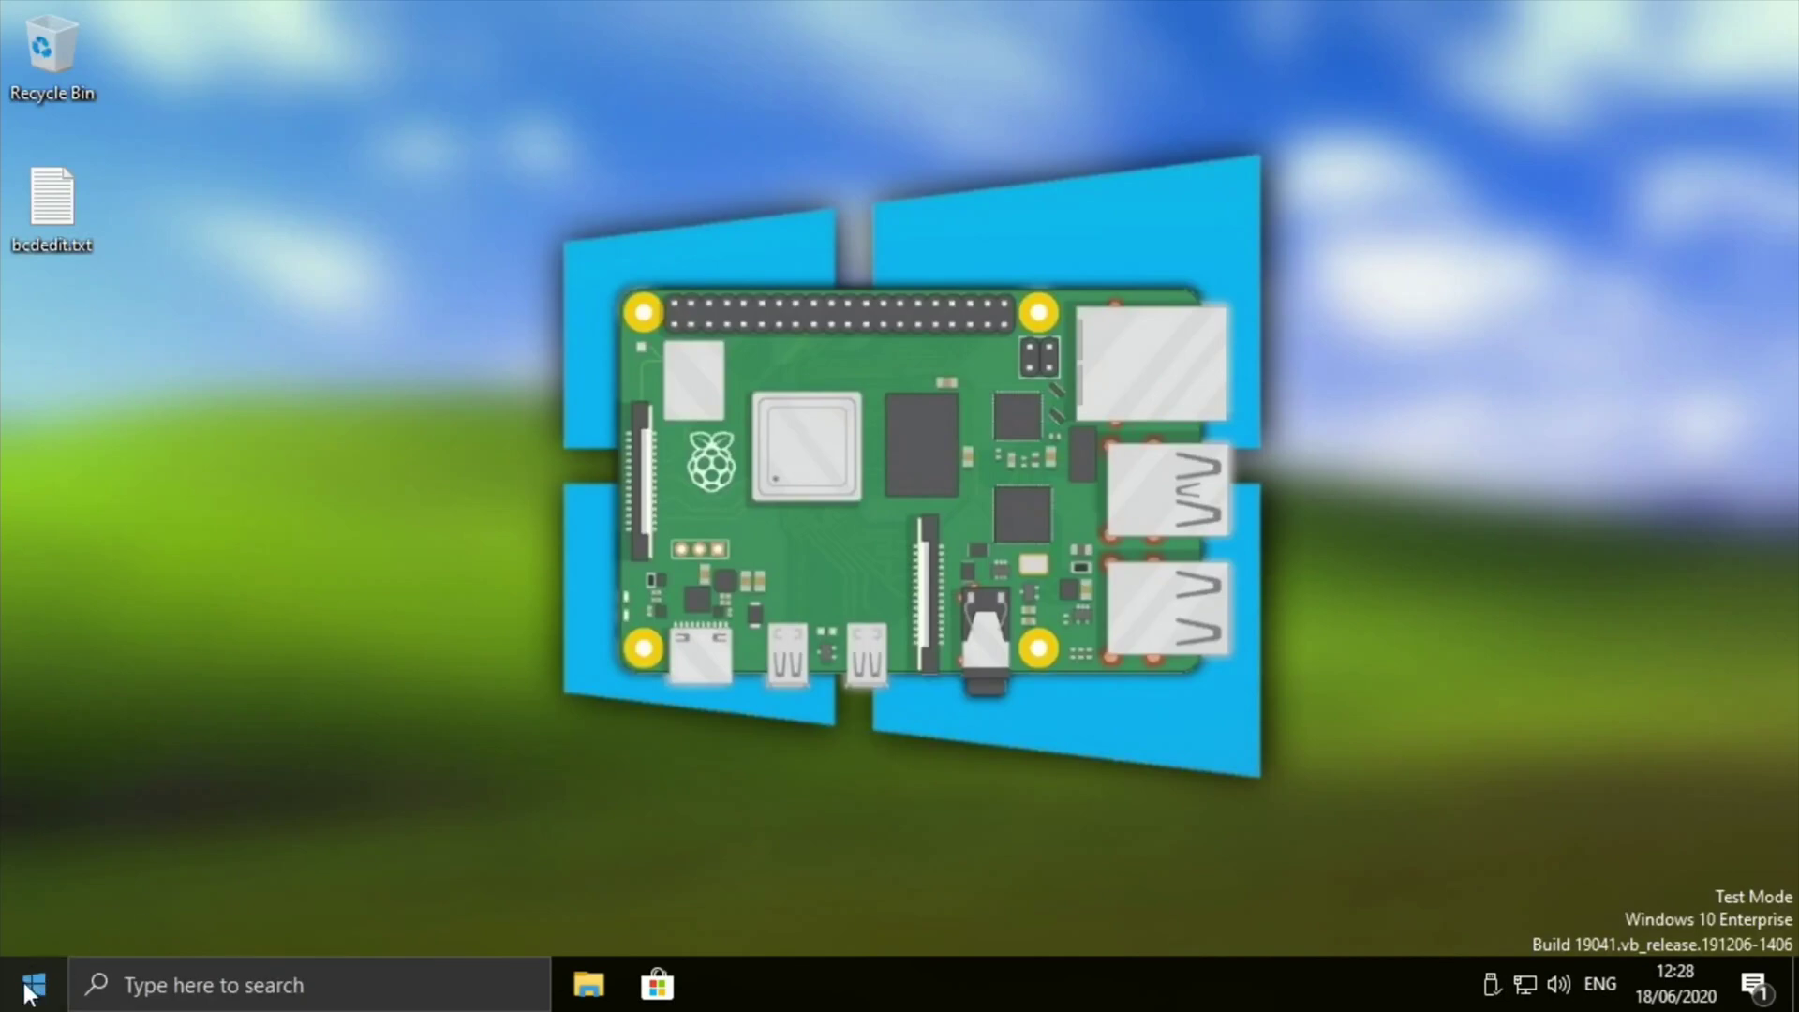
Step: Launch Microsoft Store from the app list and maximize its window
left_click(36, 982)
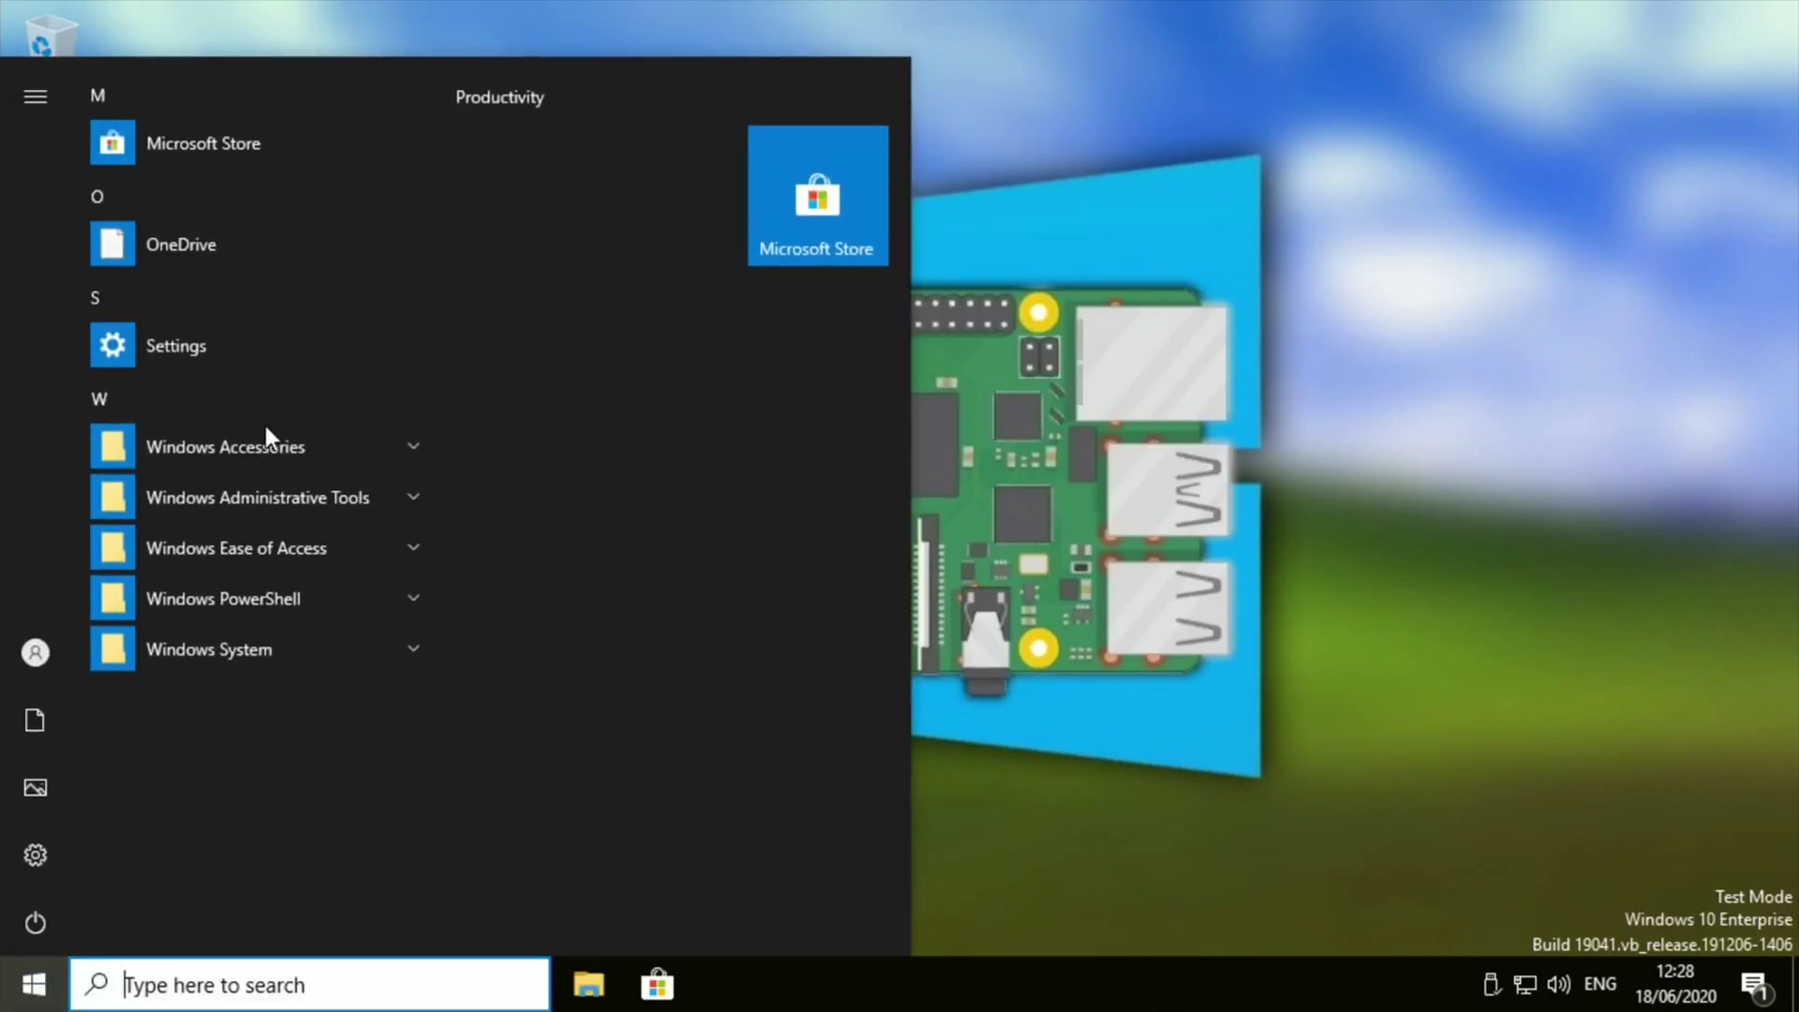
left_click(790, 210)
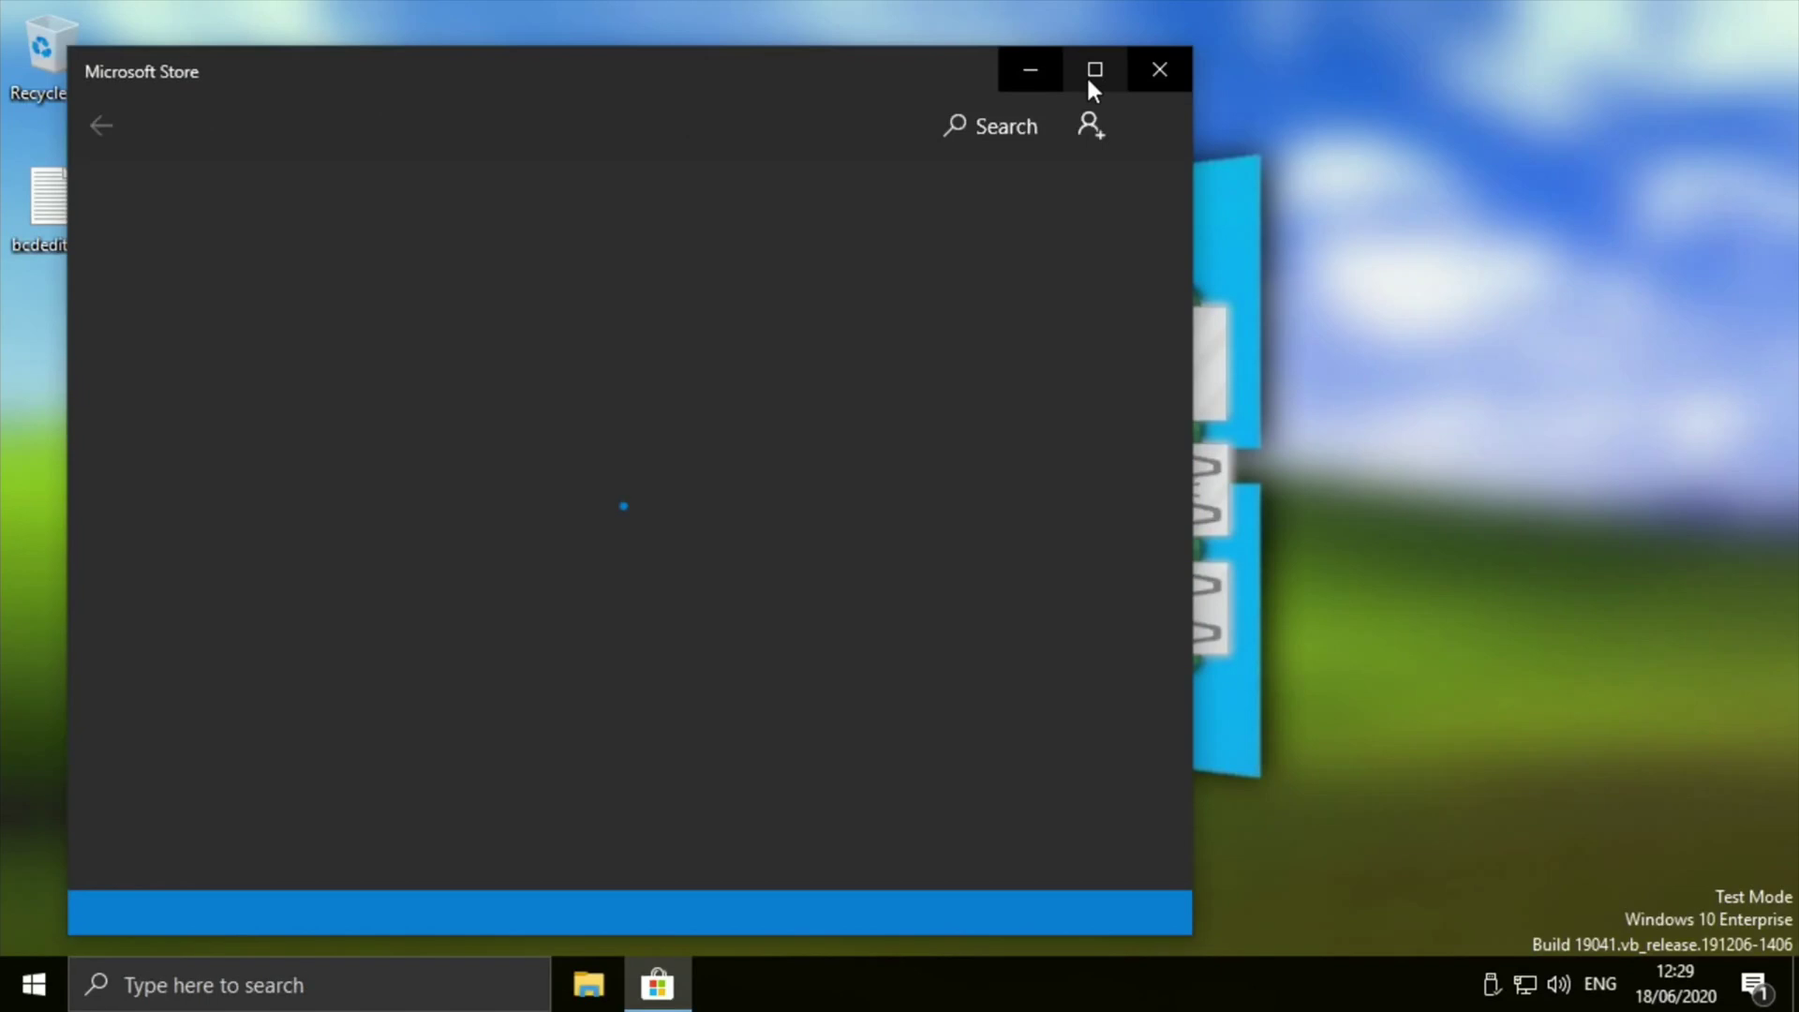
left_click(1089, 77)
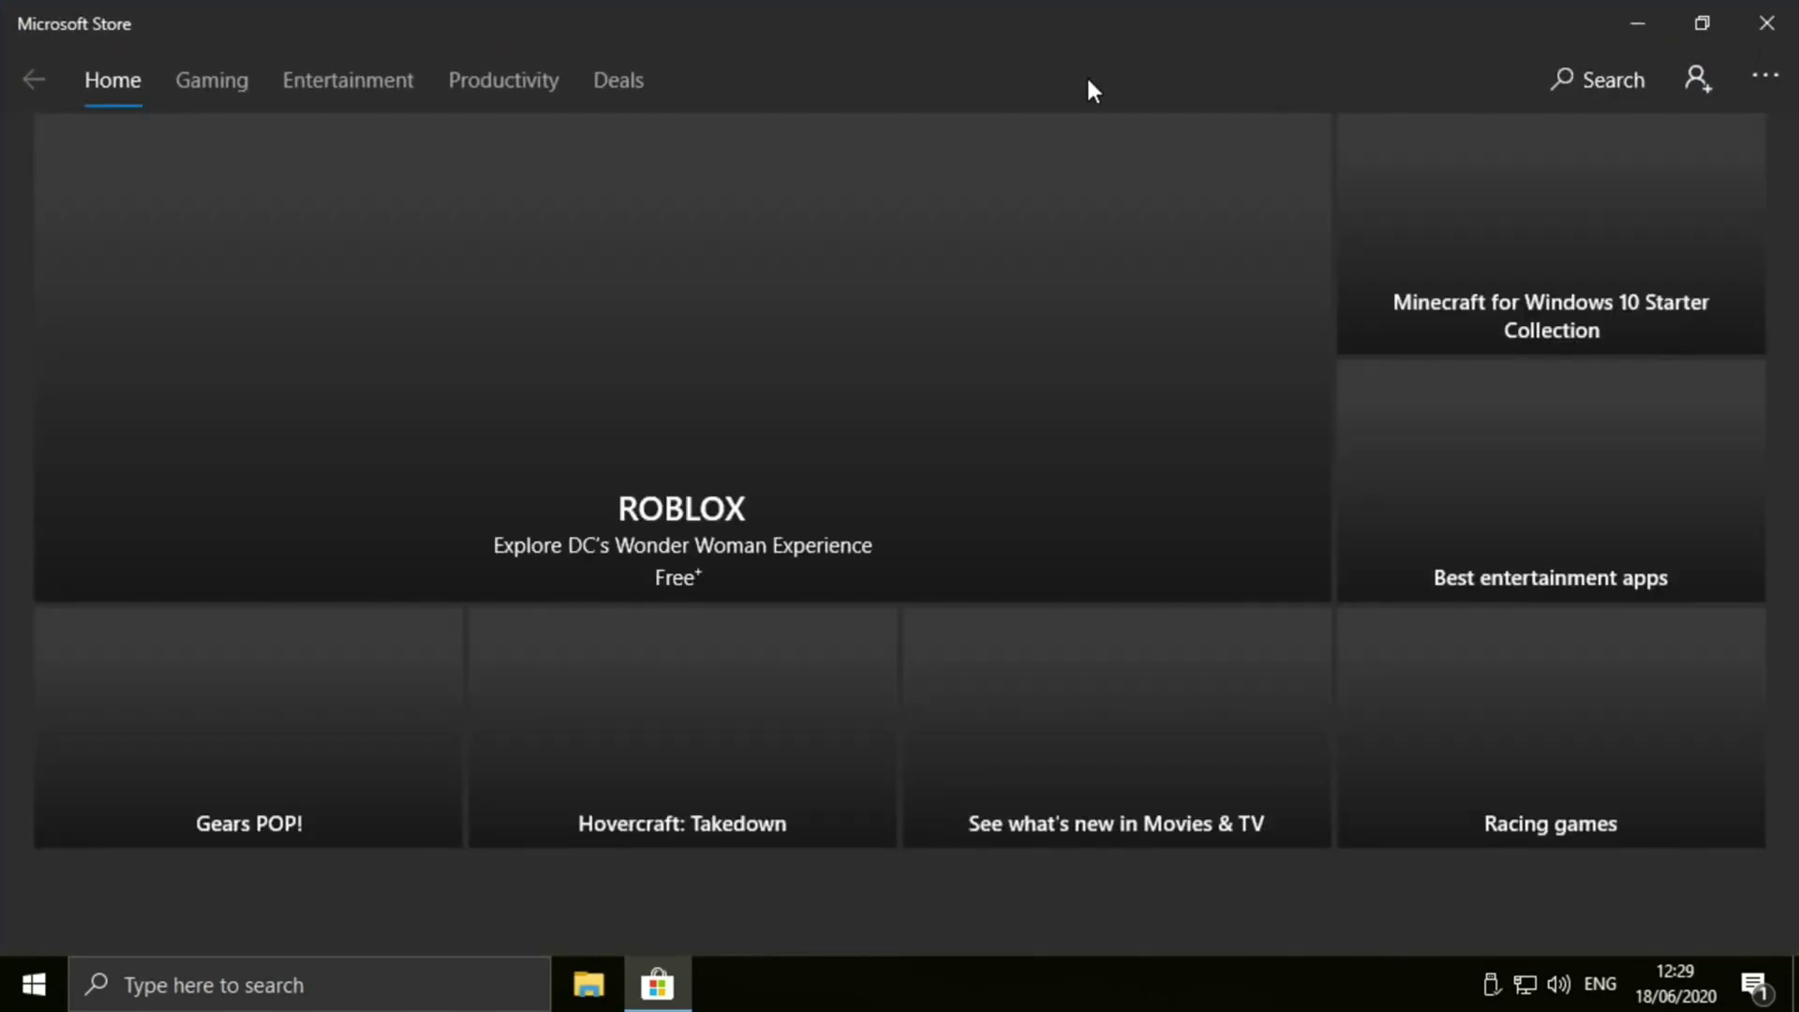
scroll(790, 422, "down", 10)
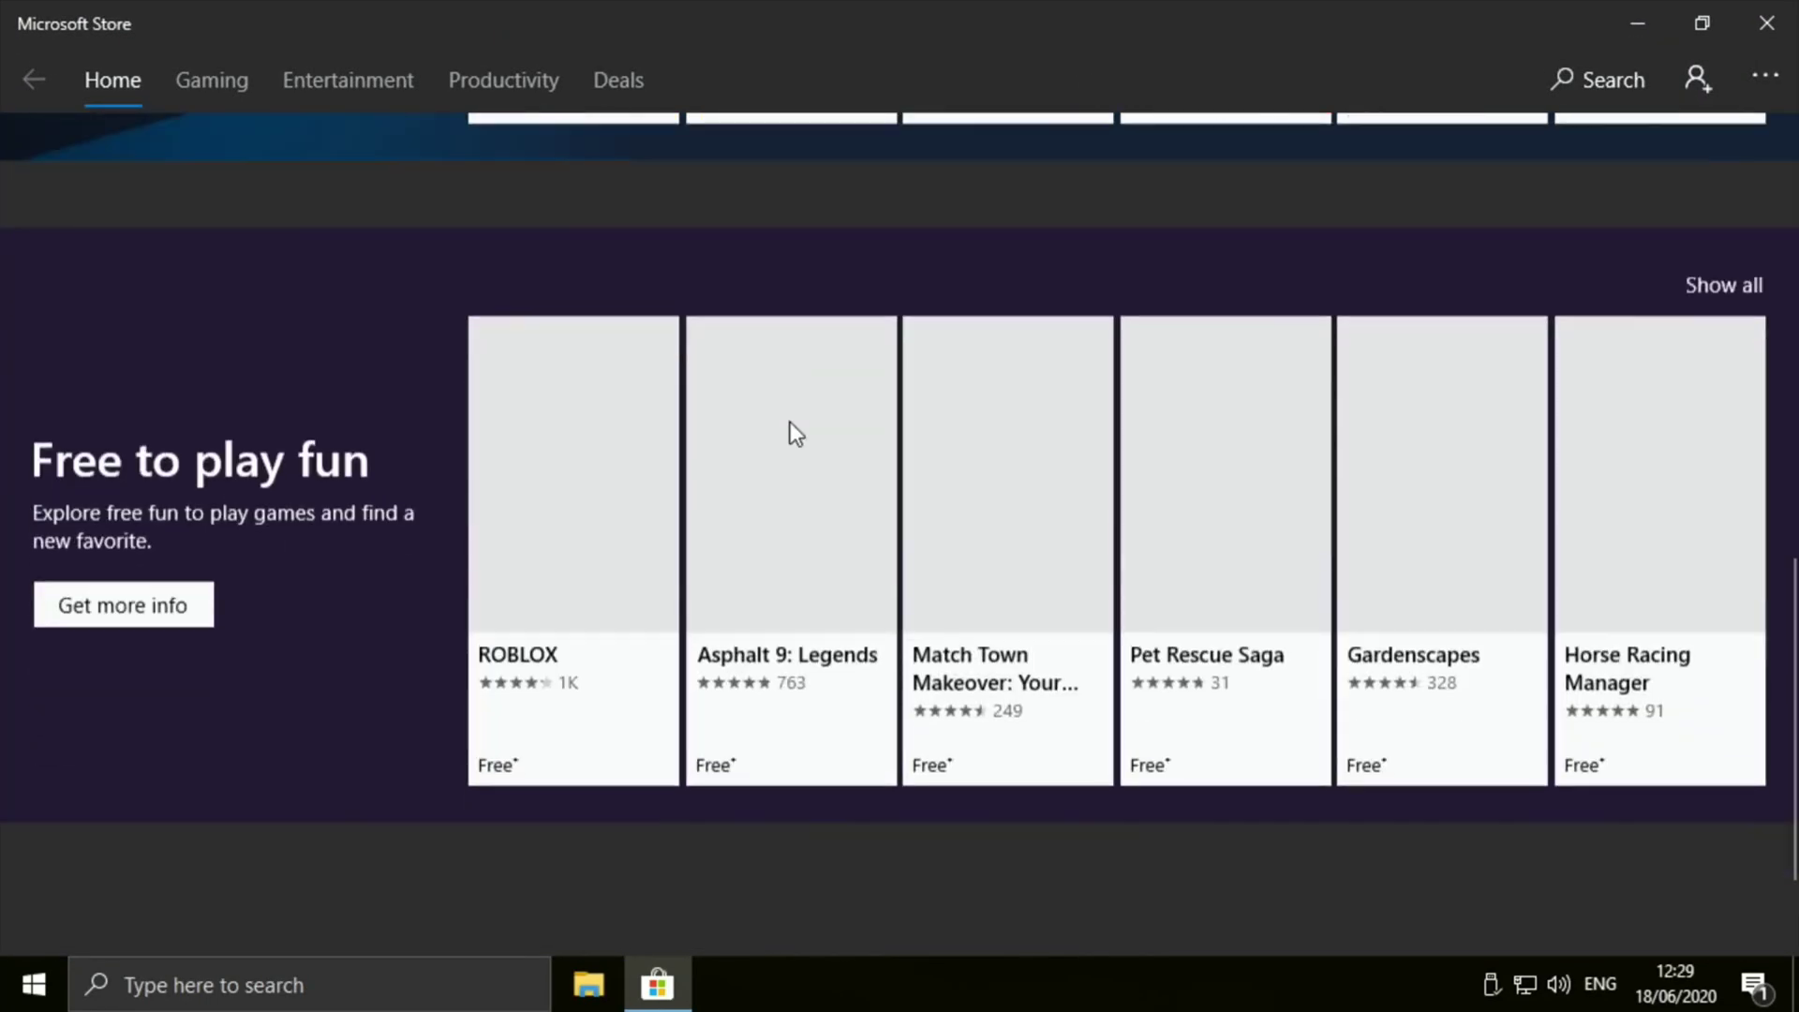
scroll(790, 432, "up", 10)
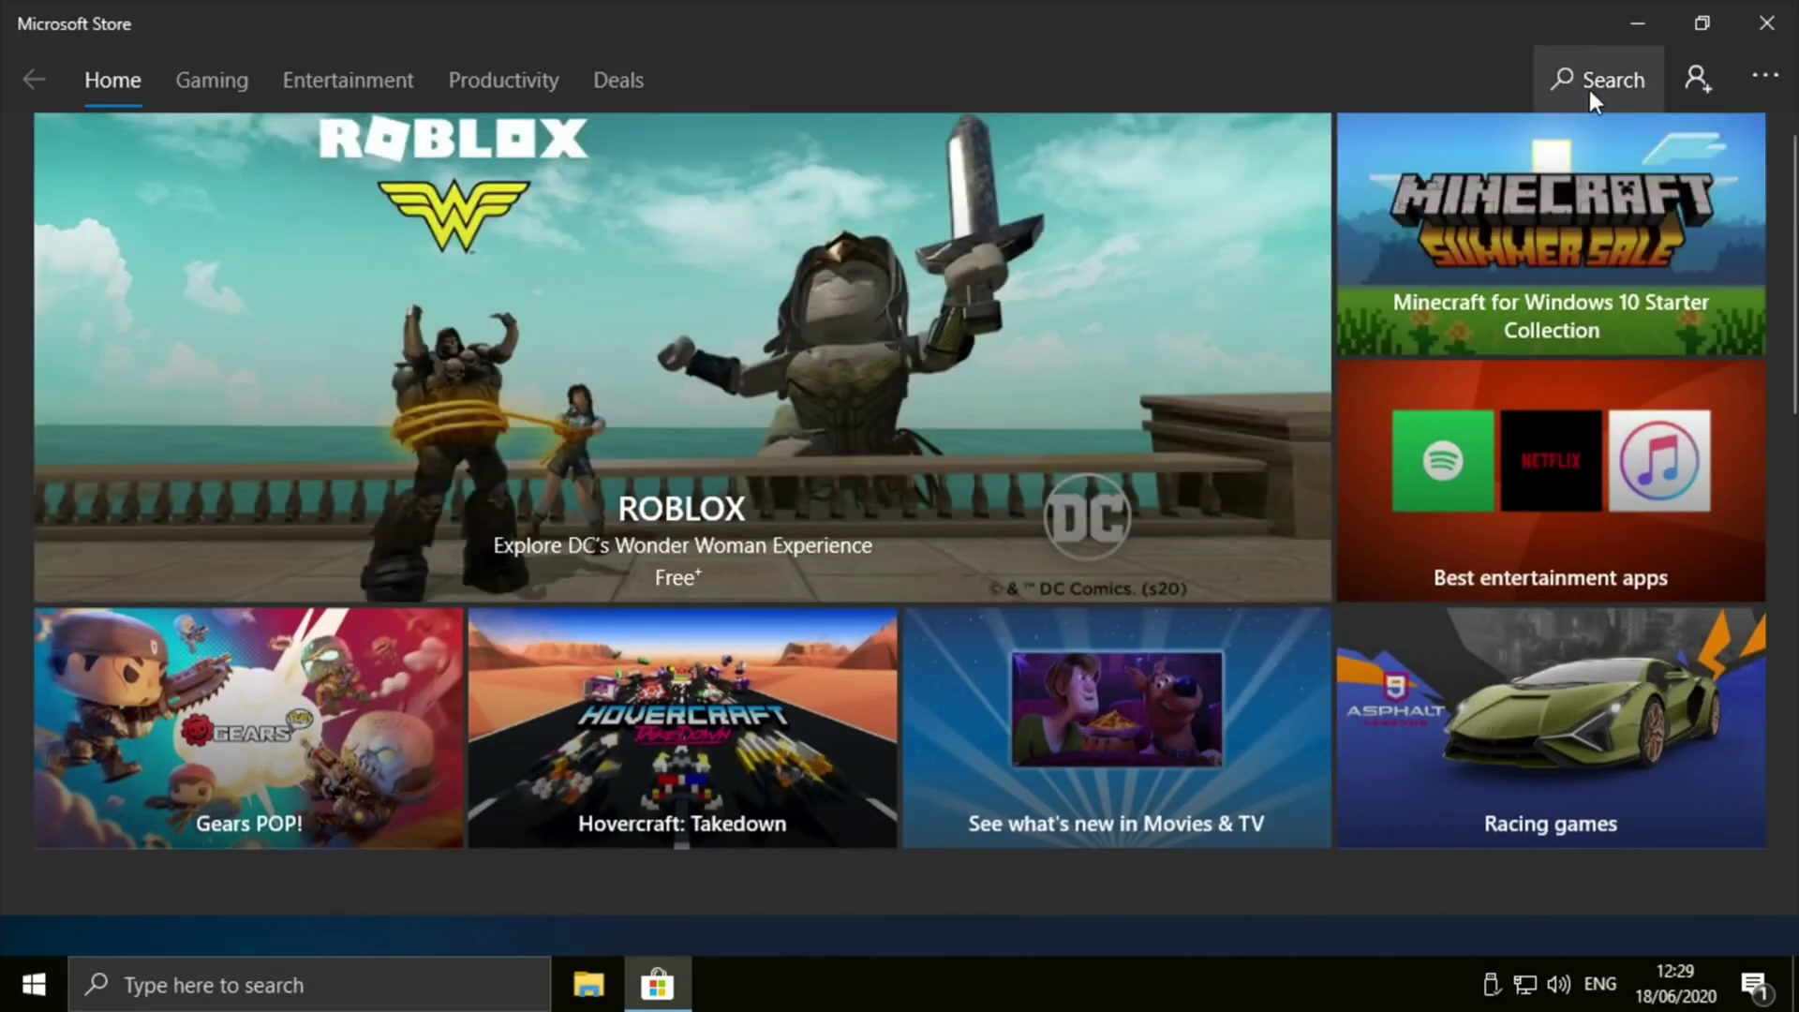
Step: Search the Store for 'browser' and open the BlueSky Browser listing
left_click(1589, 90)
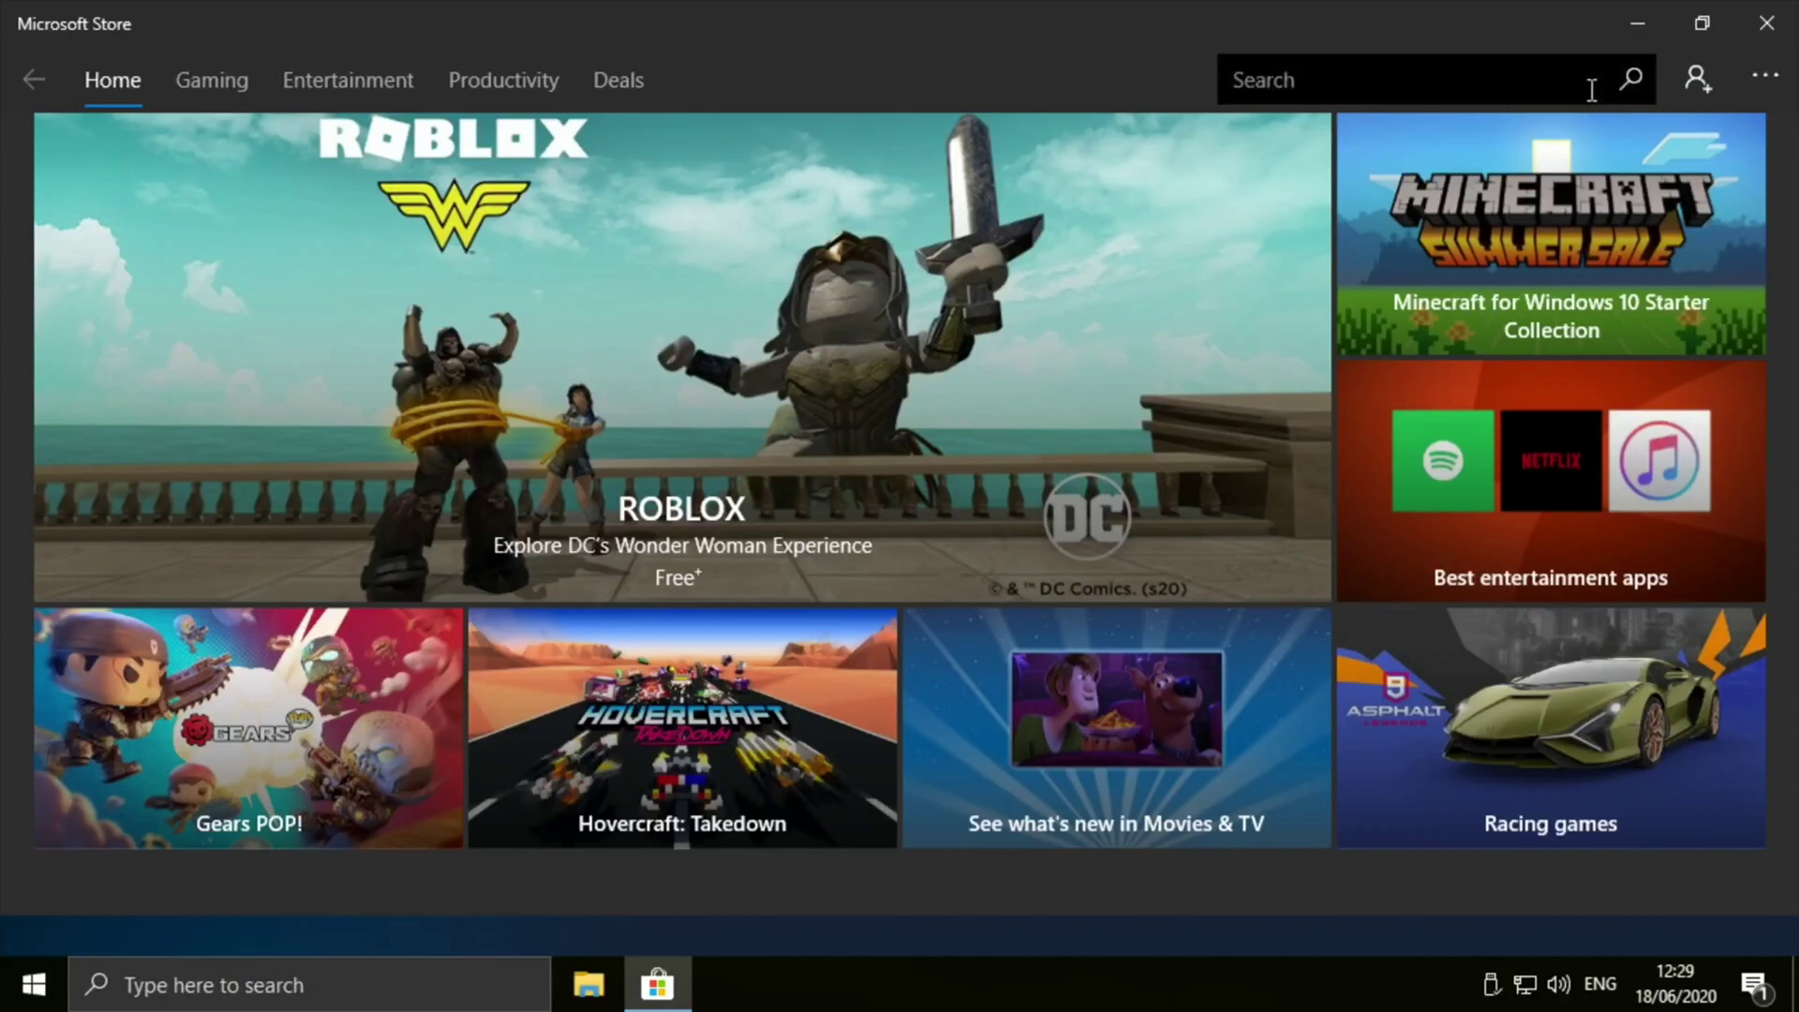
left_click(1571, 86)
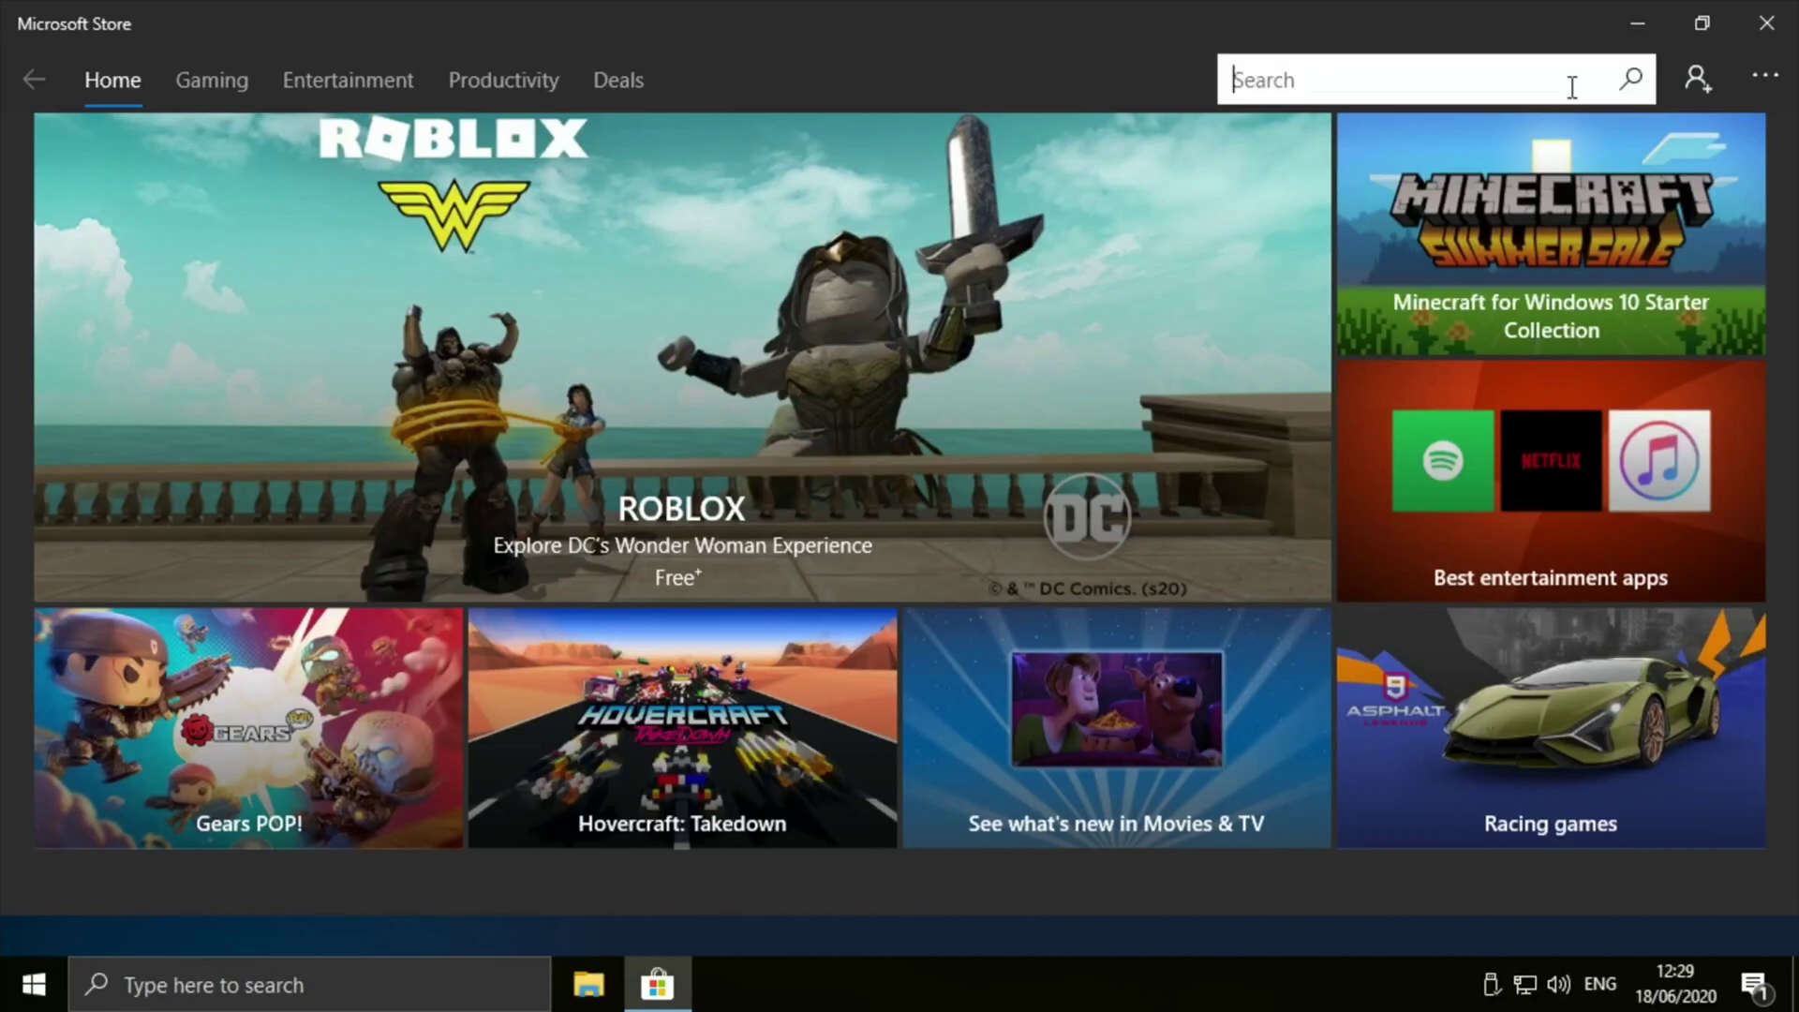
type("browser")
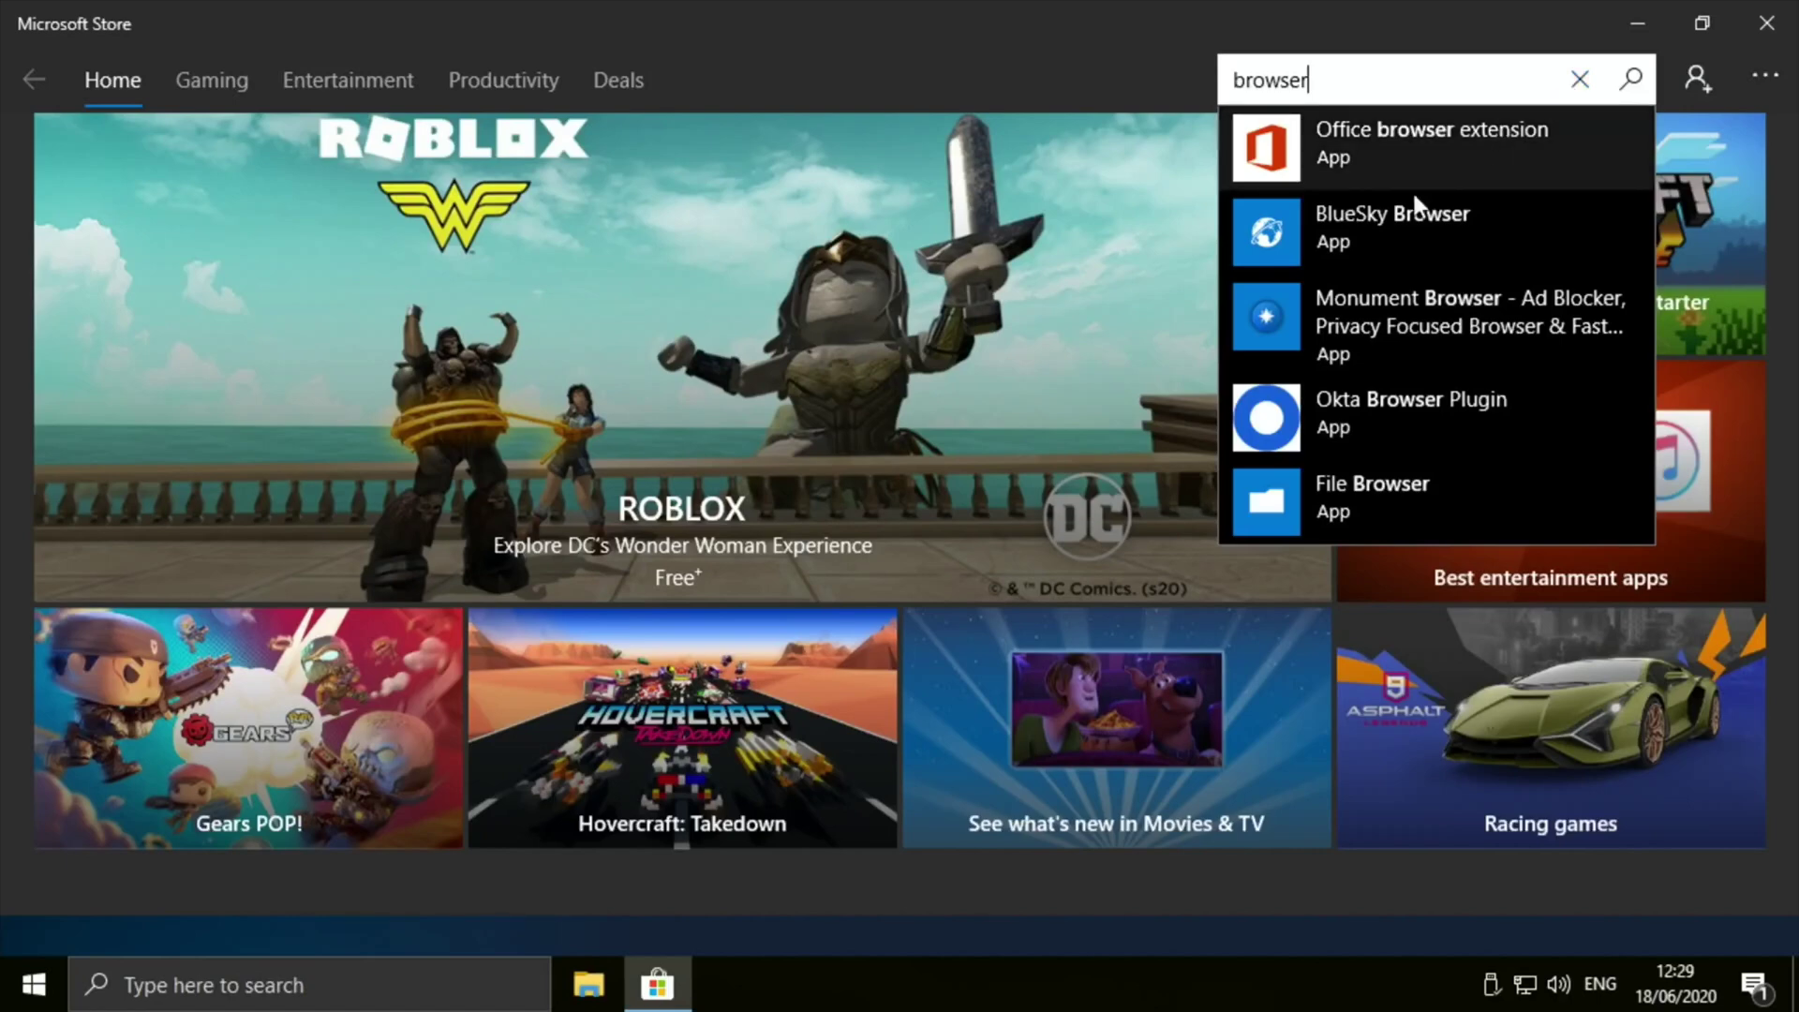
left_click(1304, 241)
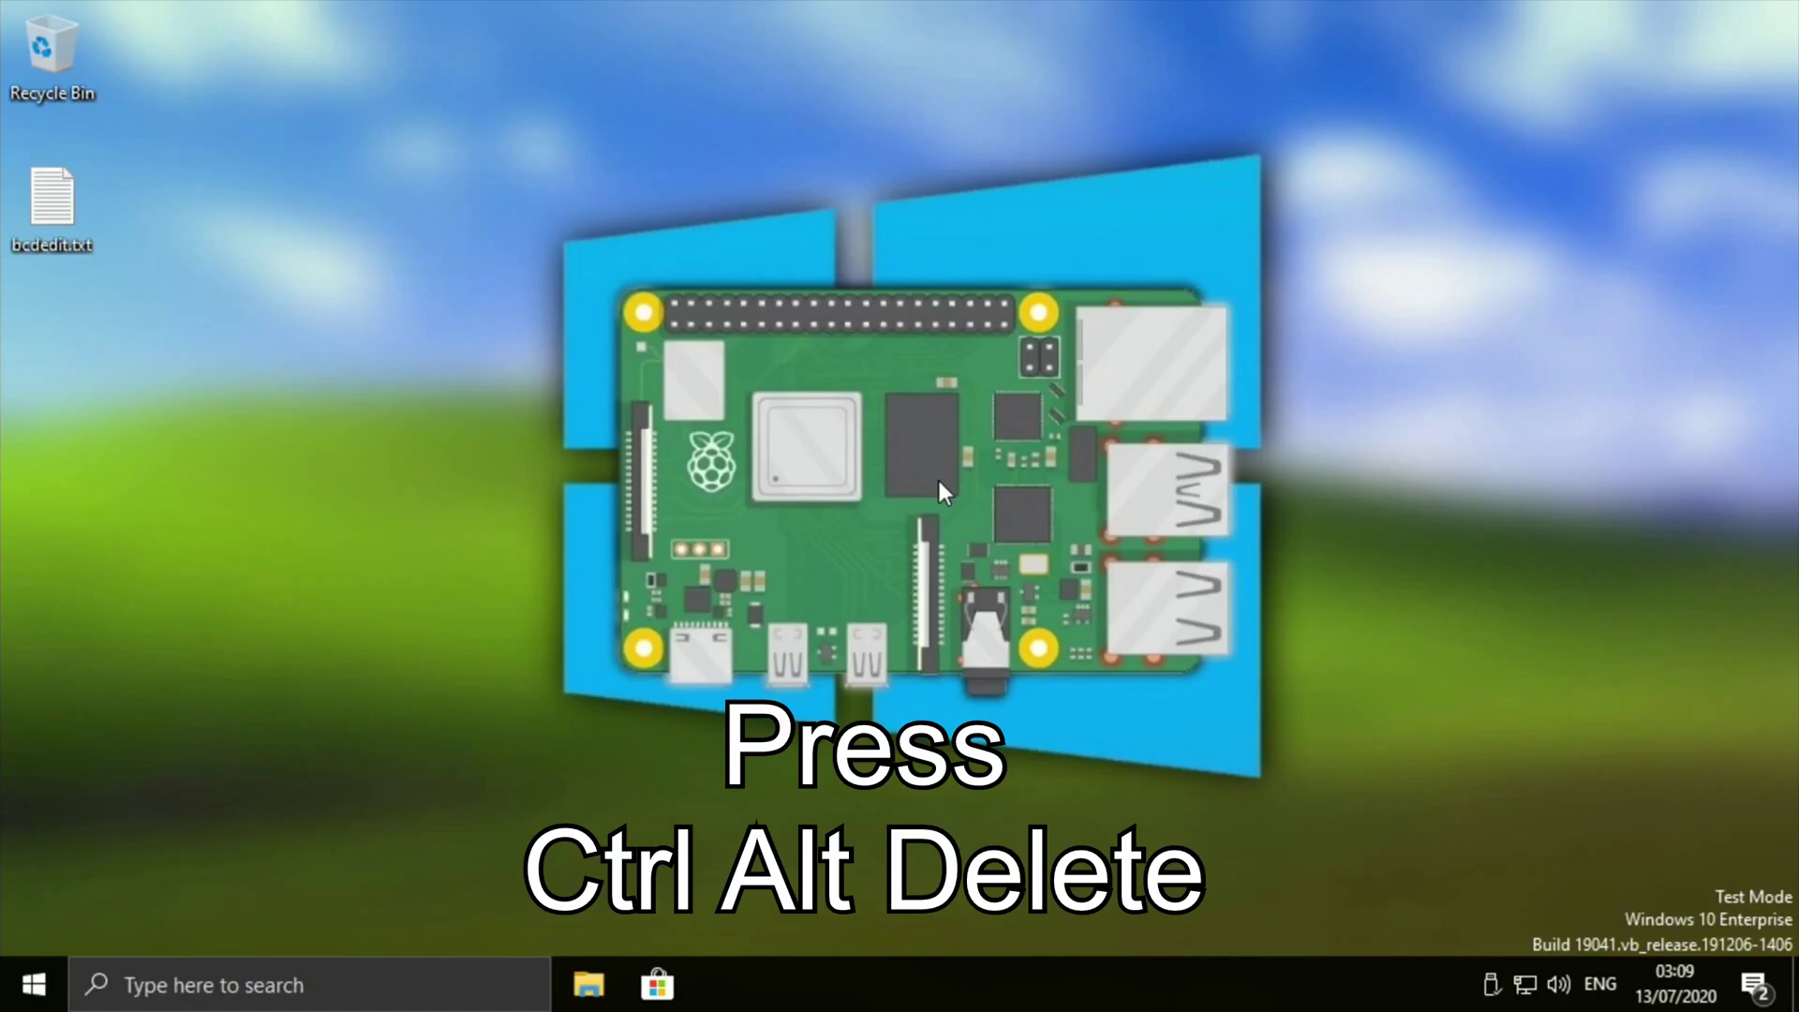
Step: Disable OneDriveSetup on Task Manager's Startup tab
key("ctrl+alt+Delete")
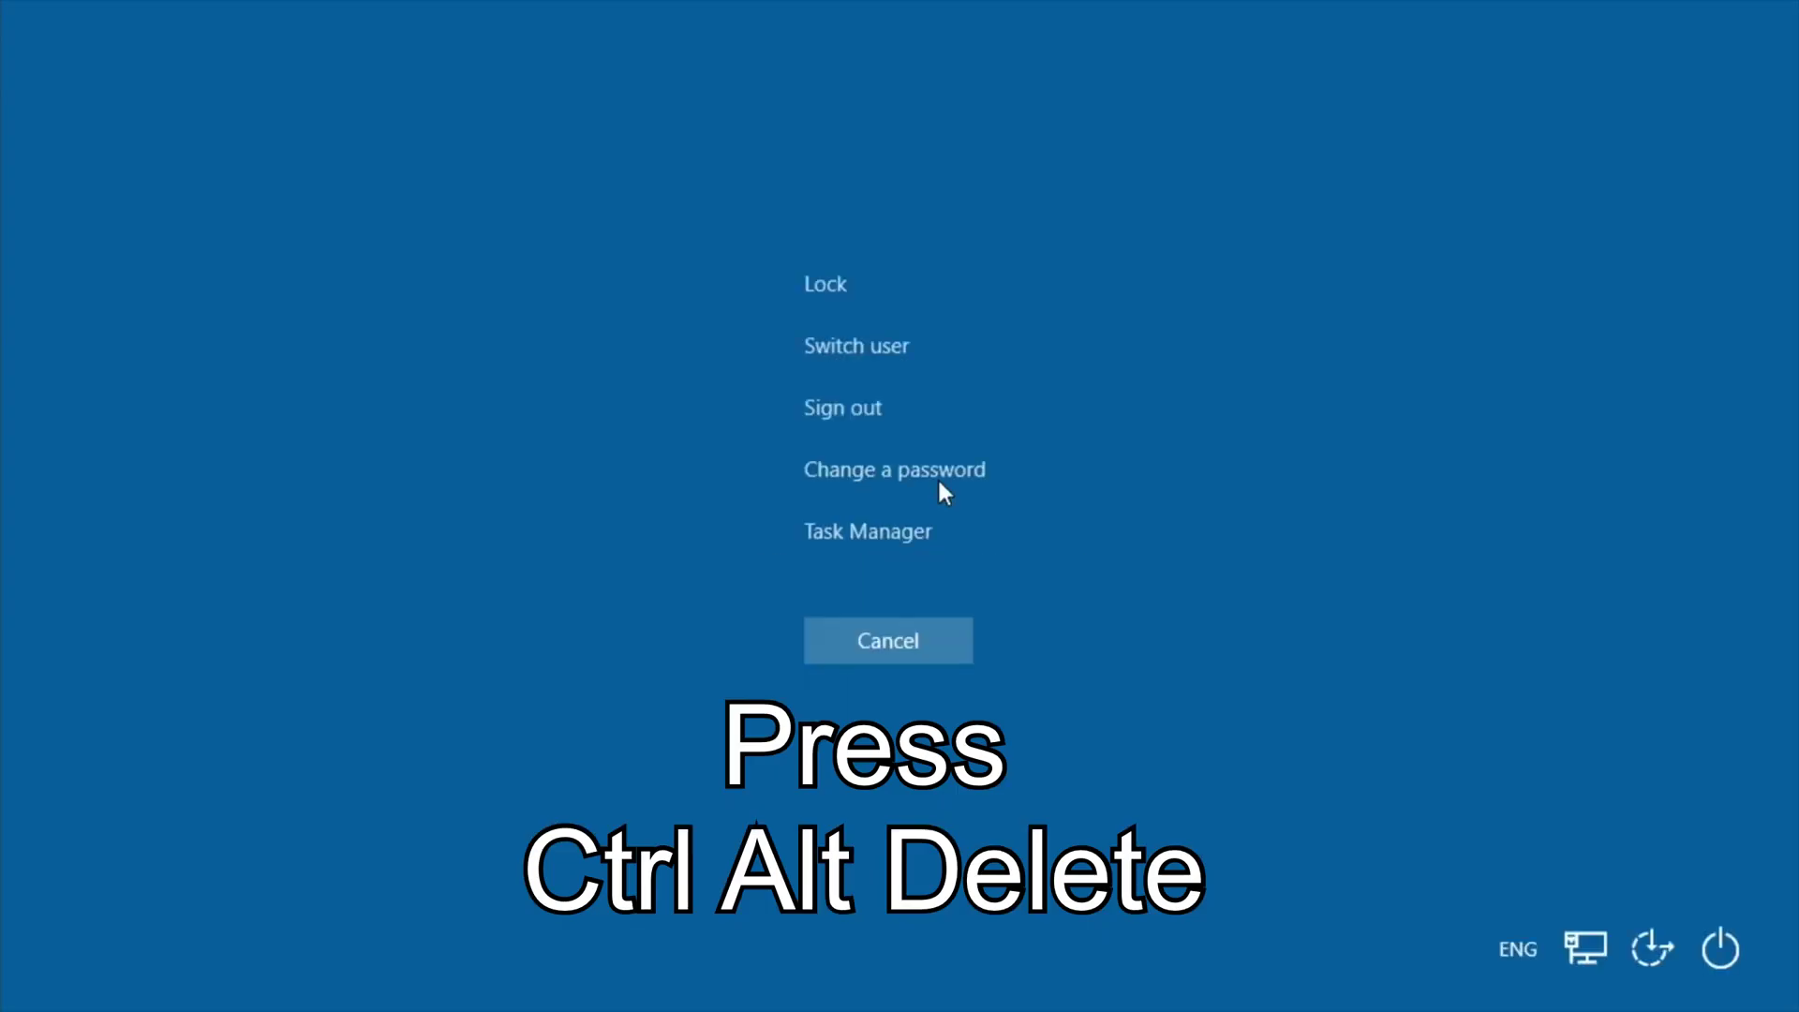
left_click(884, 531)
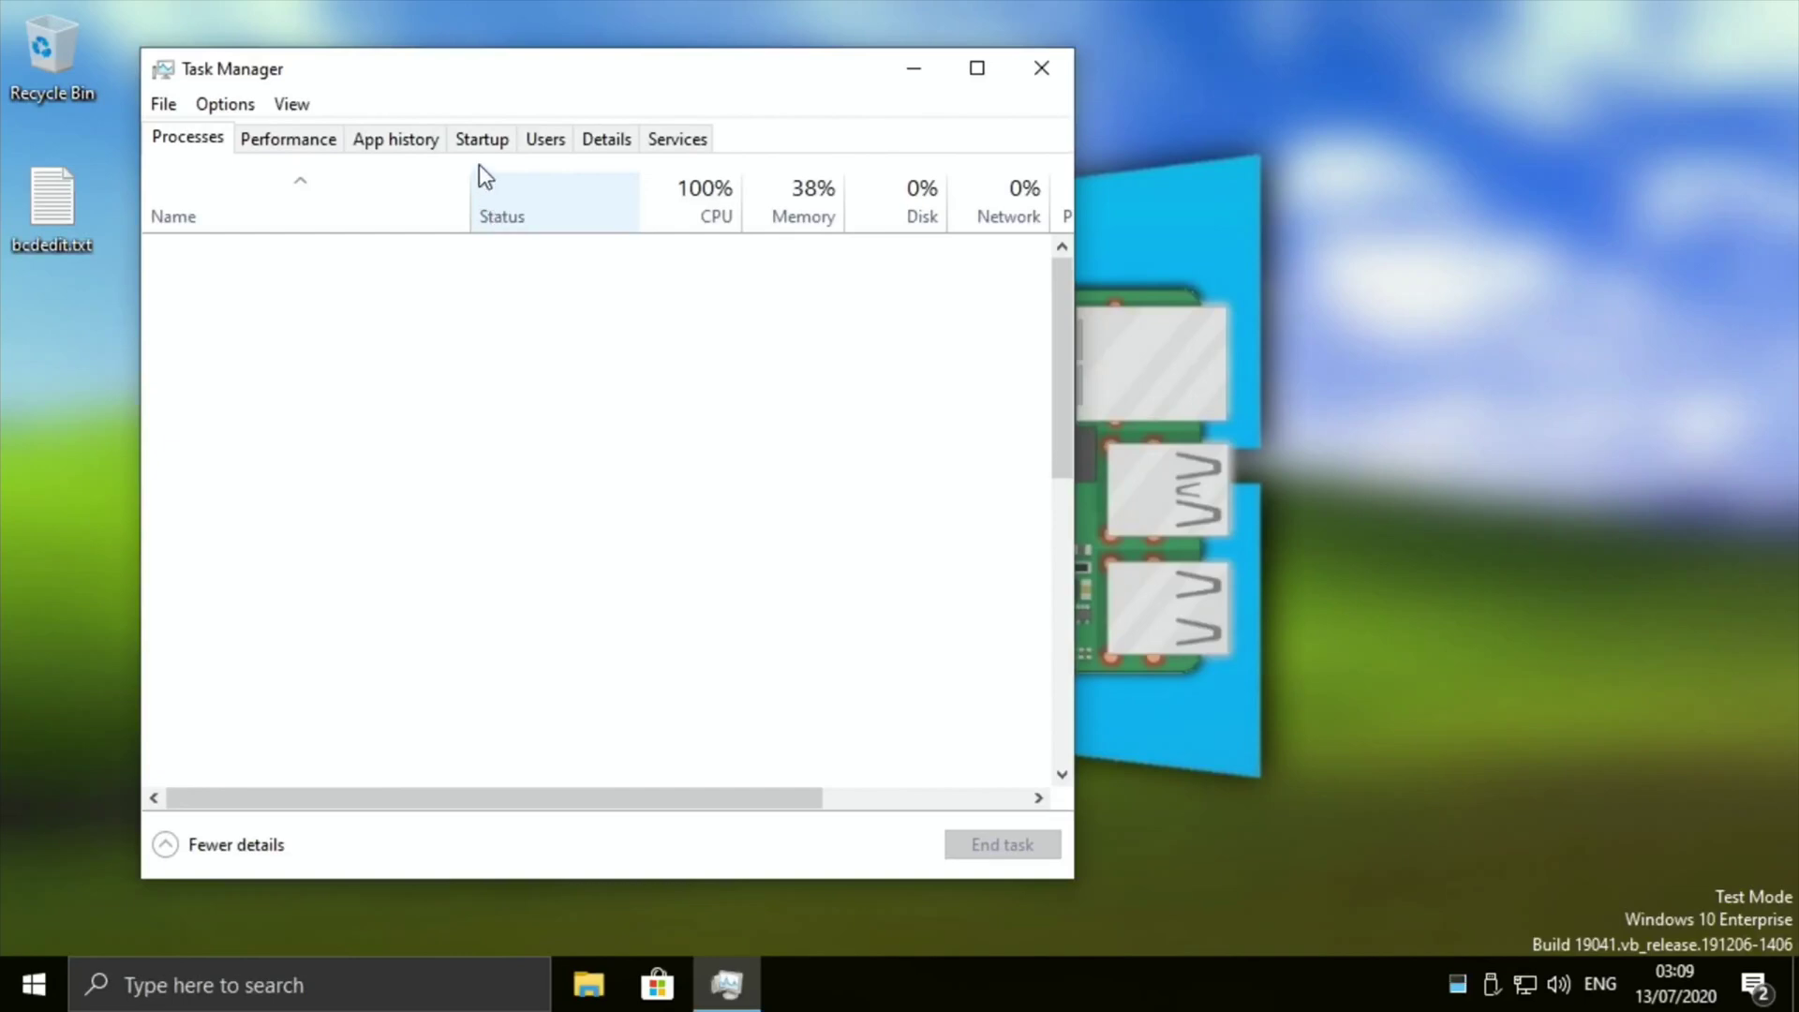
left_click(478, 142)
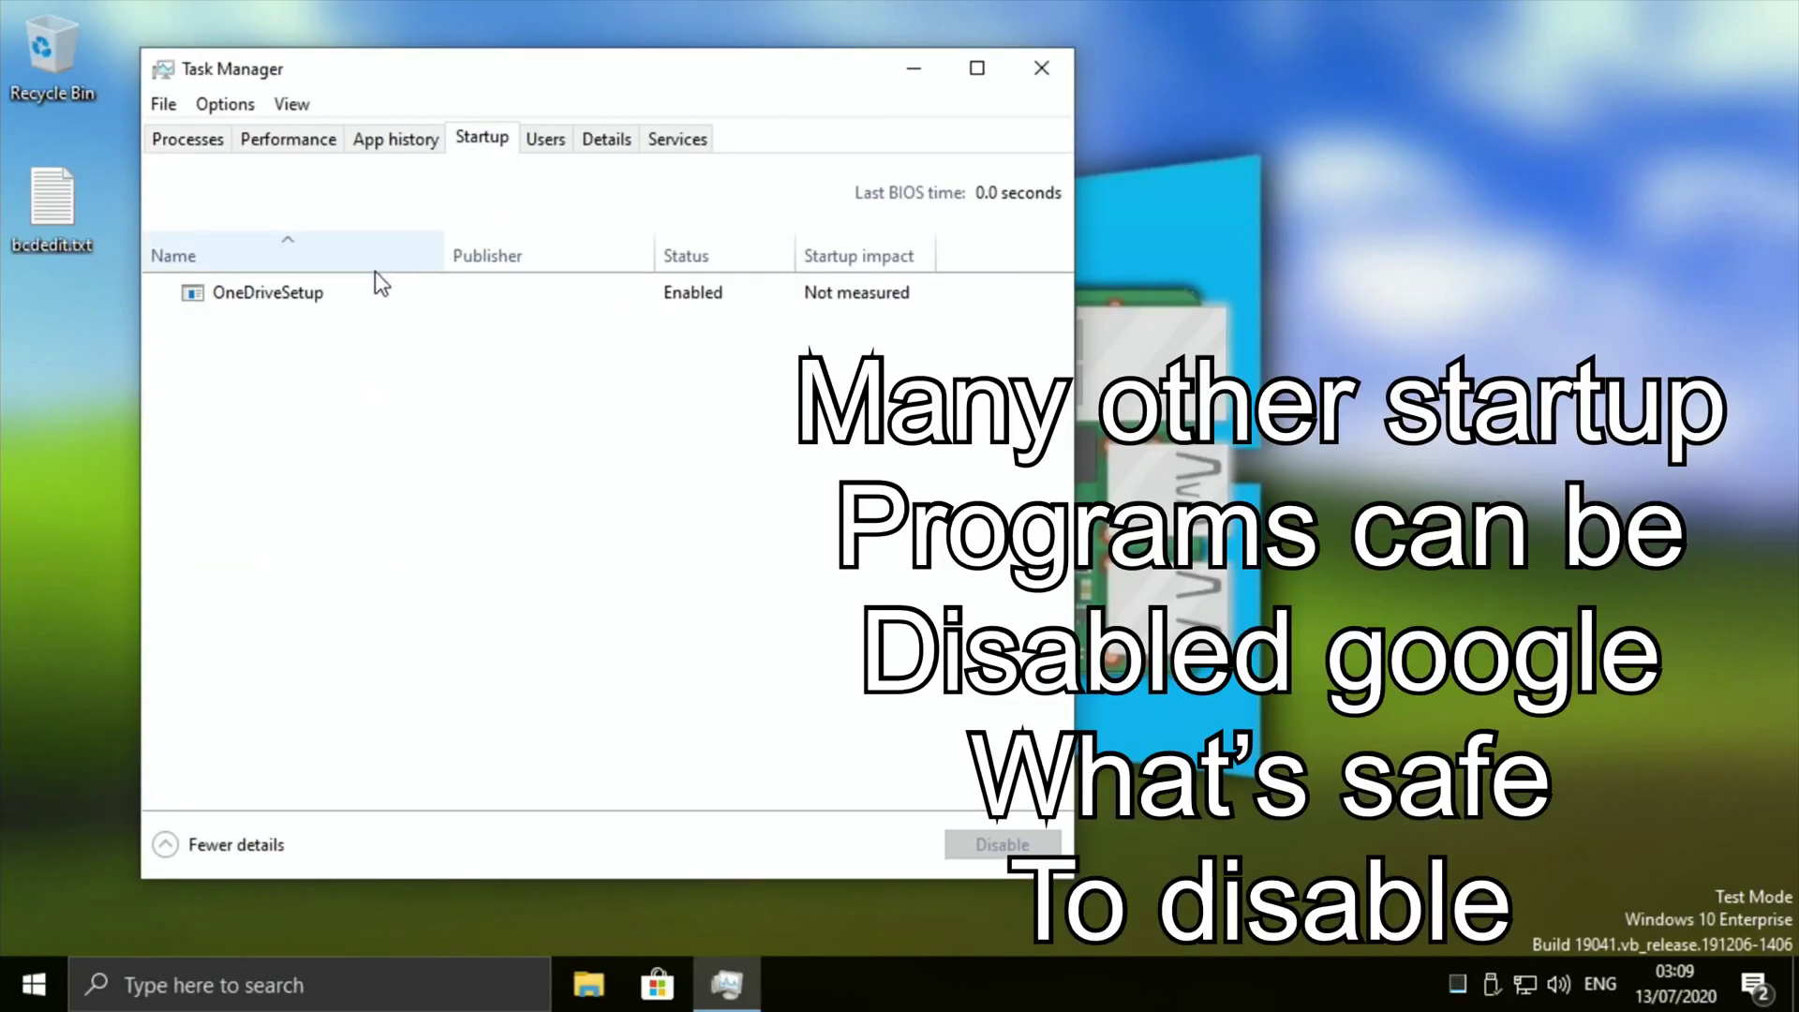
right_click(305, 294)
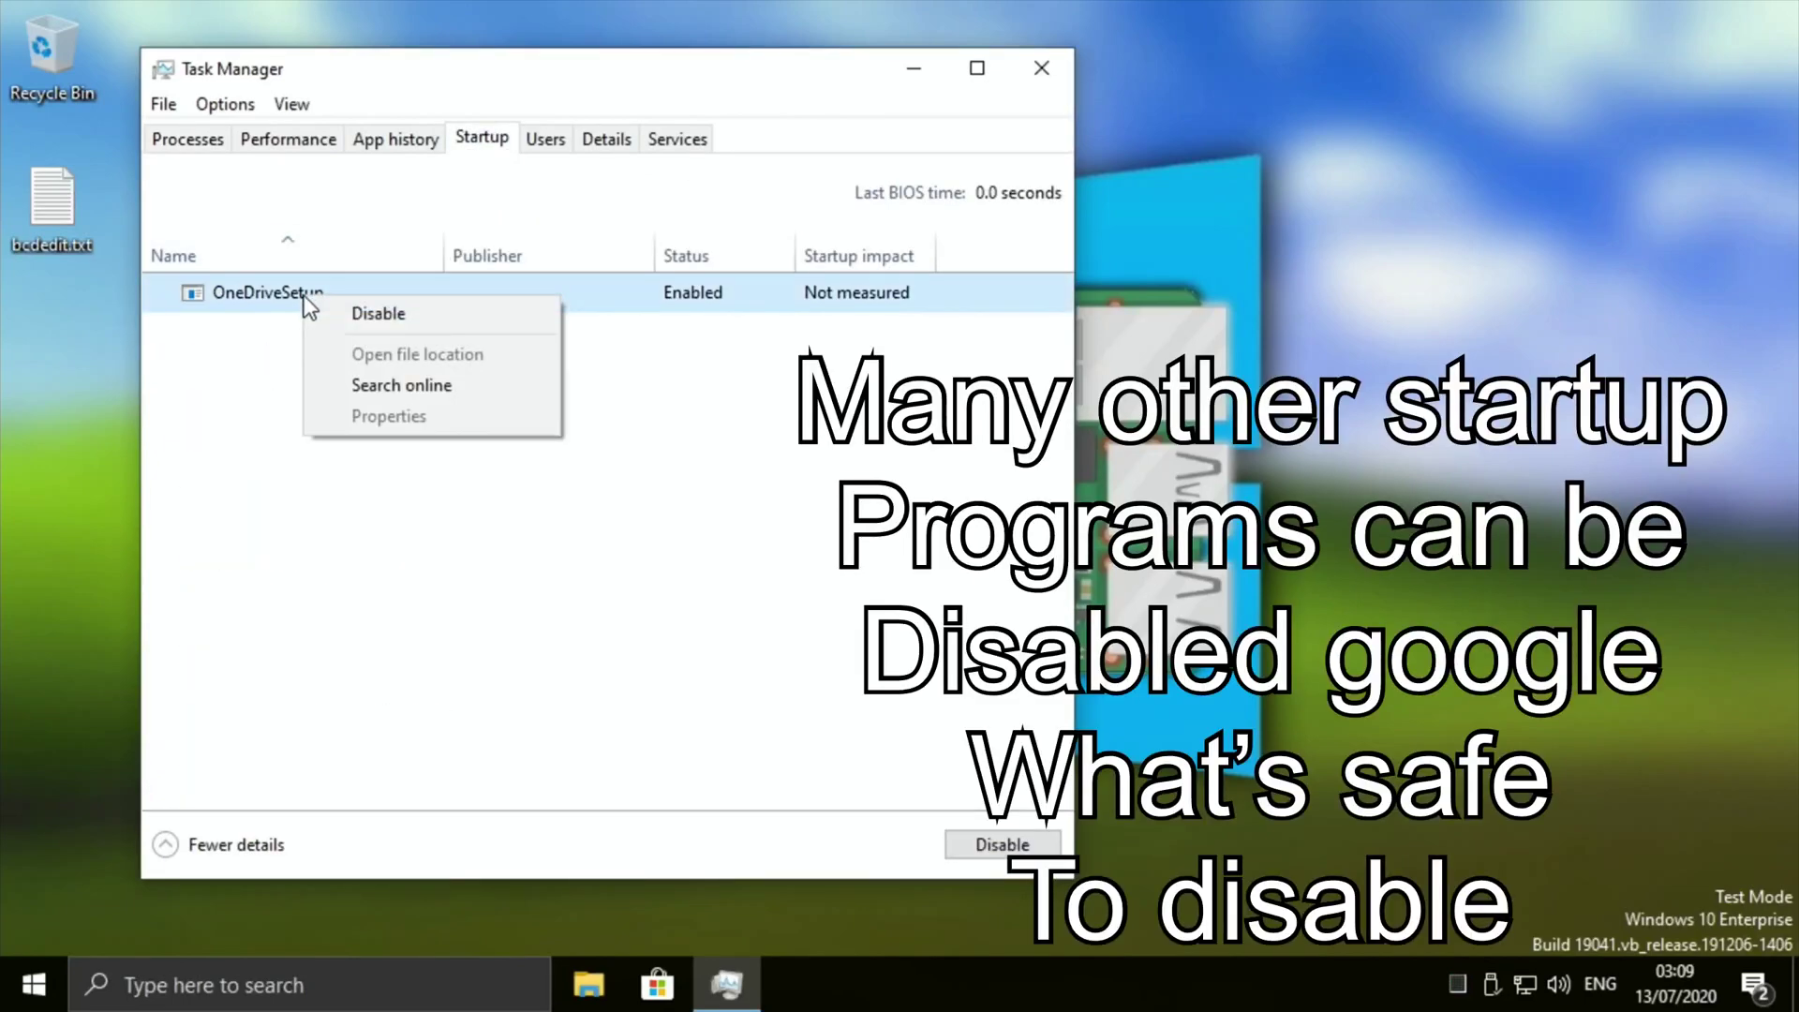
left_click(351, 315)
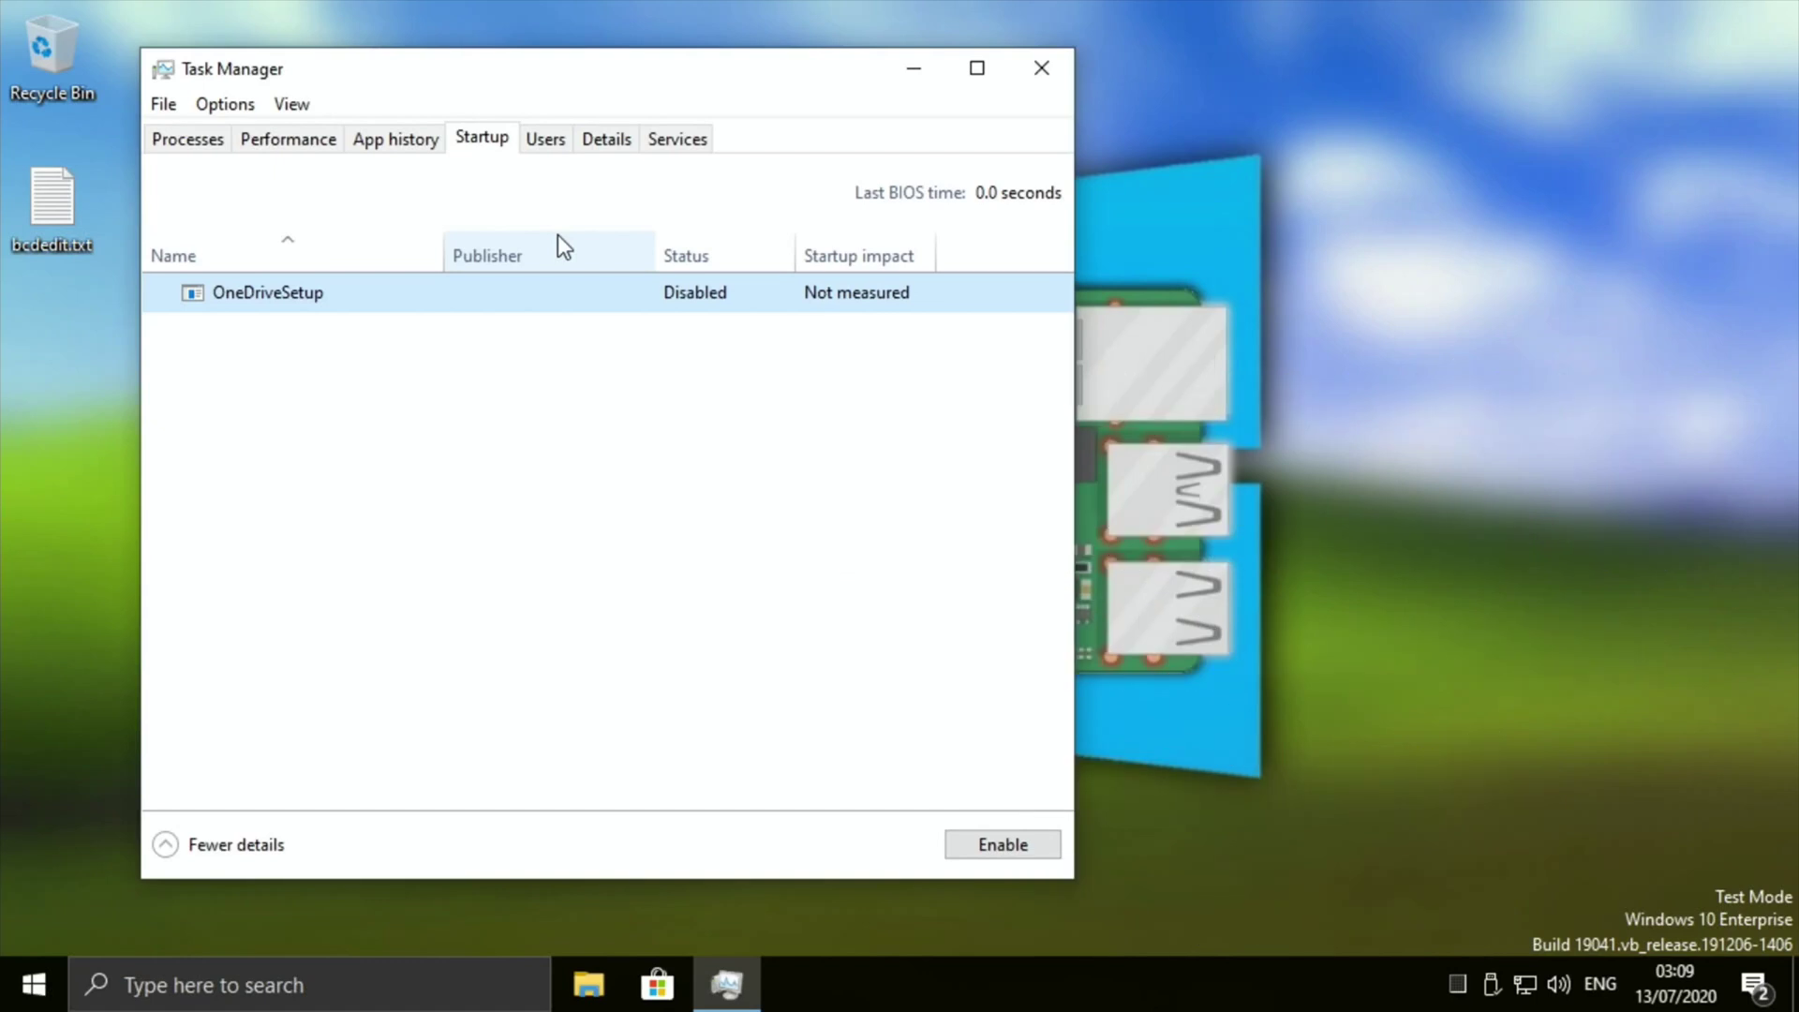
Step: Close Task Manager and open System Properties with sysdm.cpl
left_click(1041, 62)
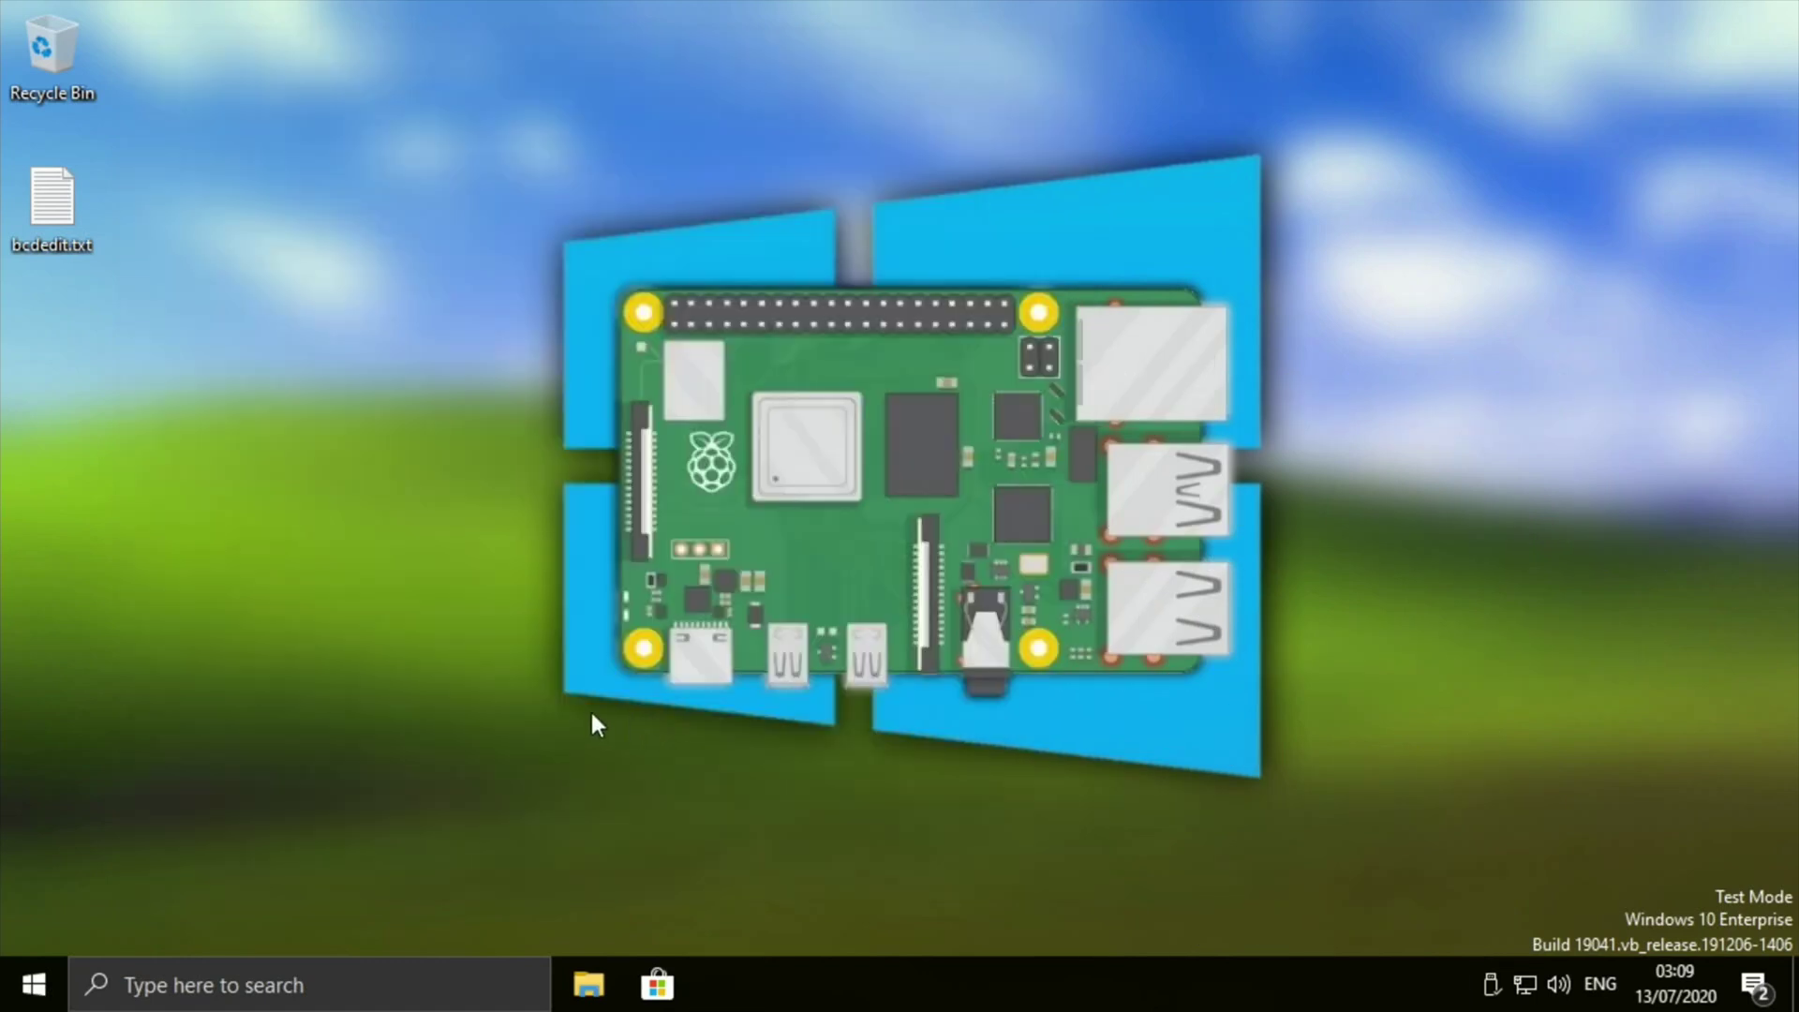
key("super+r")
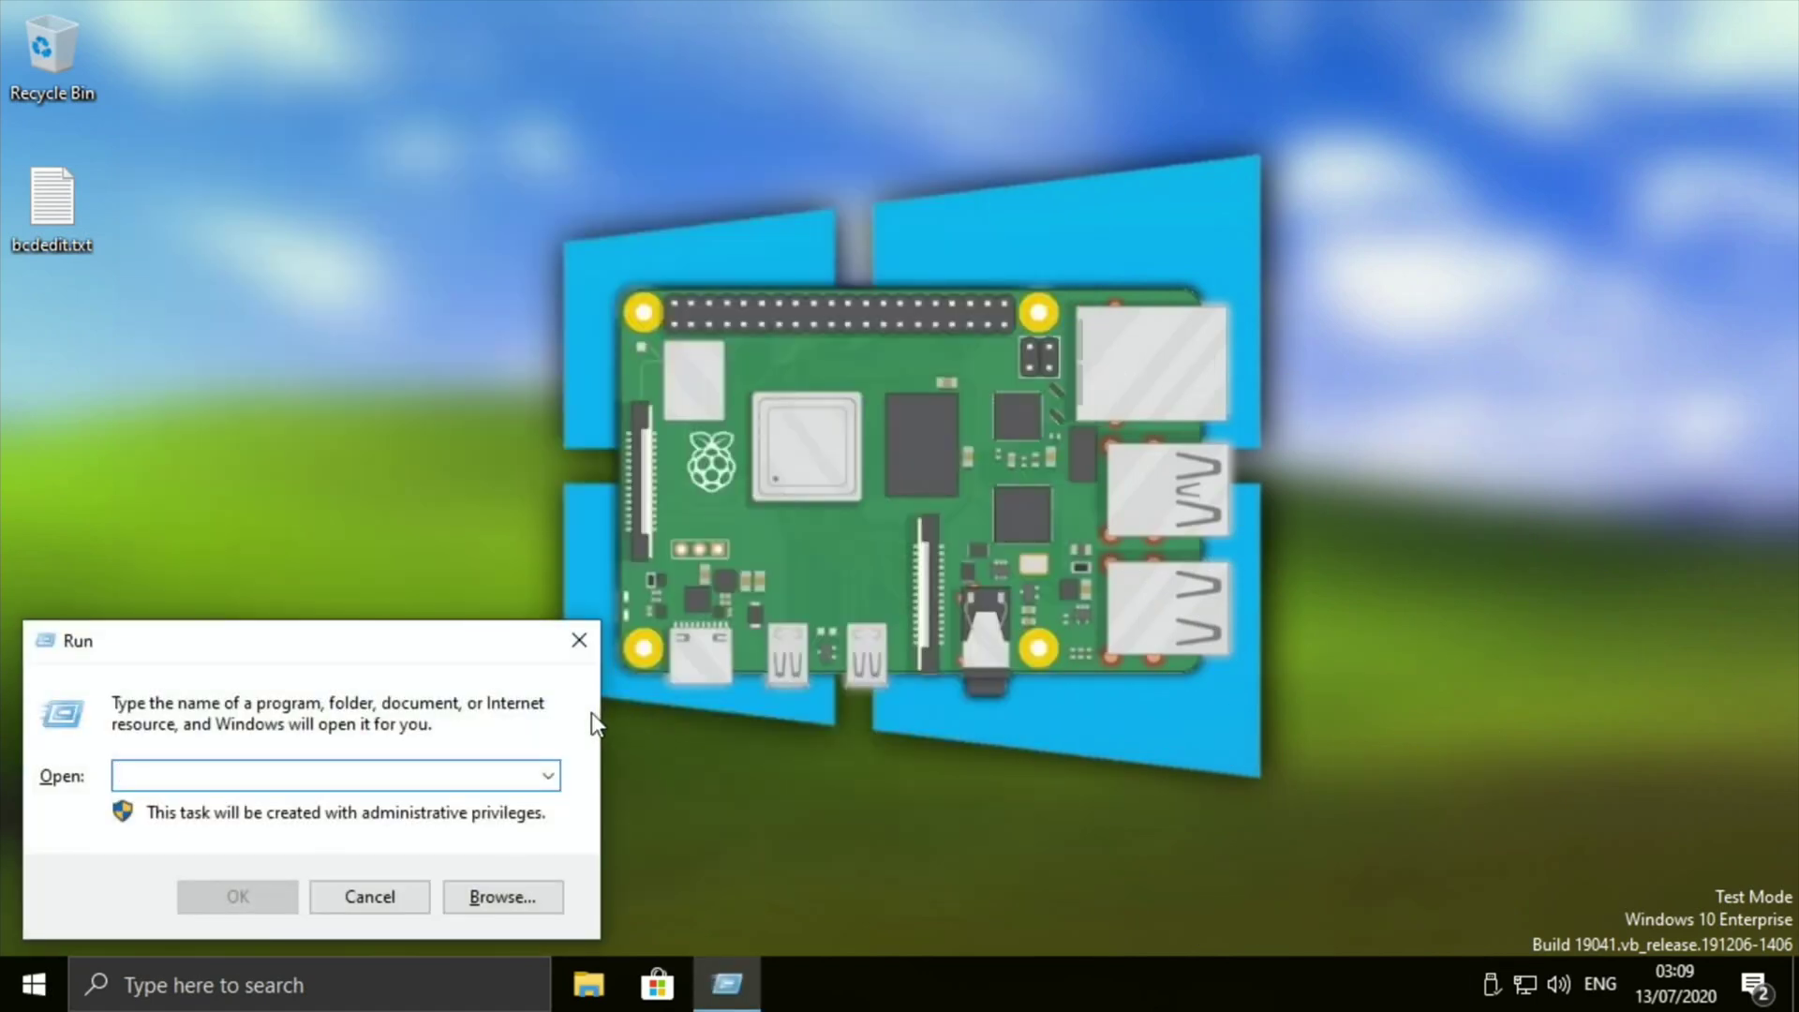
type("sys")
type("dm.")
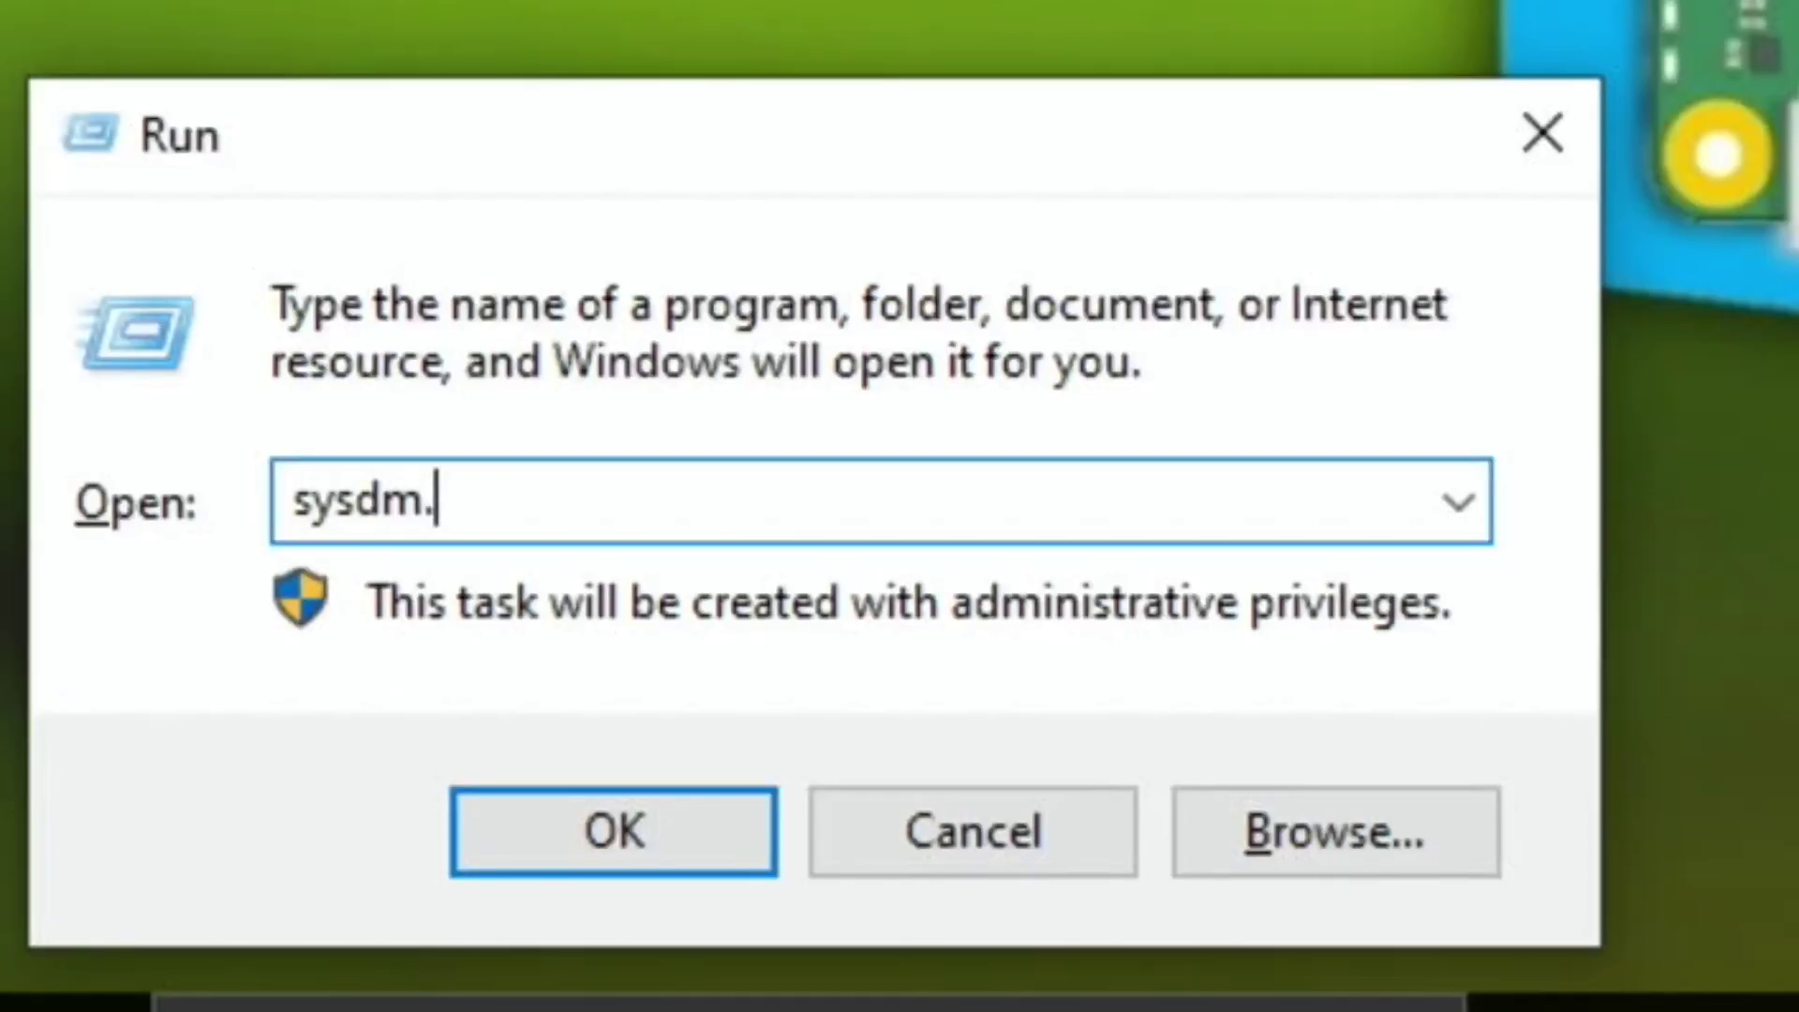
type("cpl")
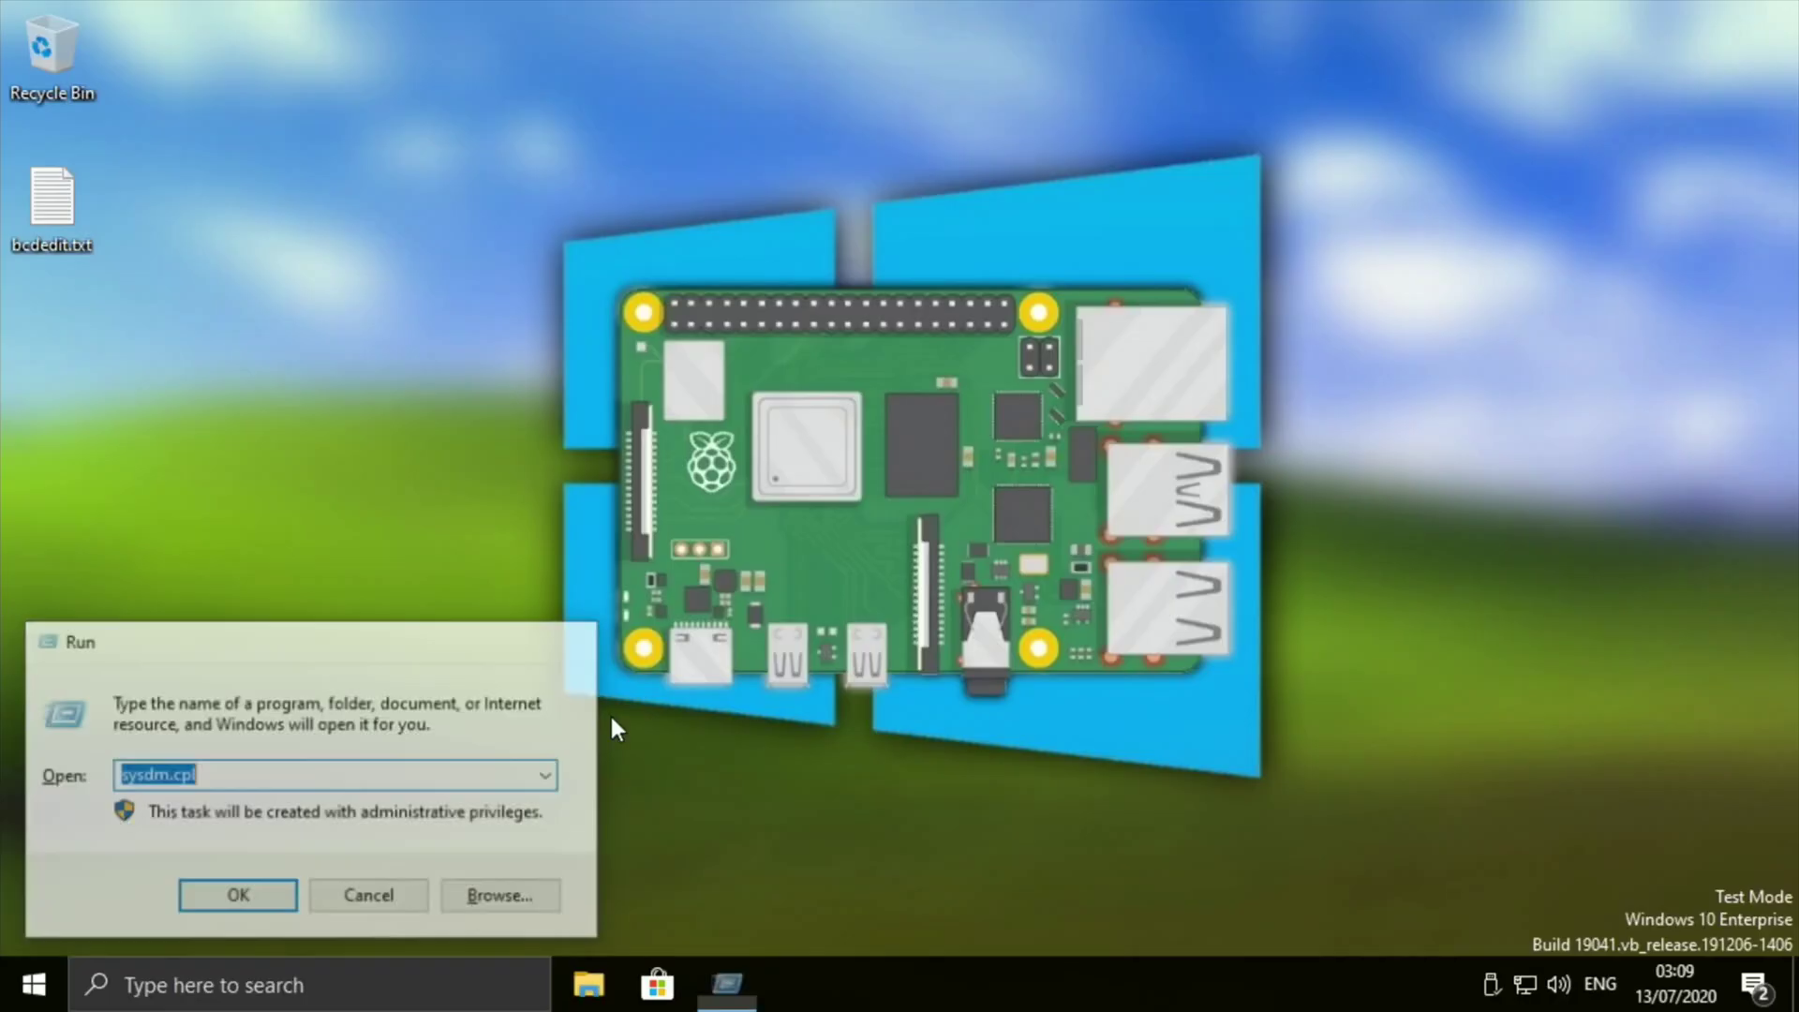
key("Return")
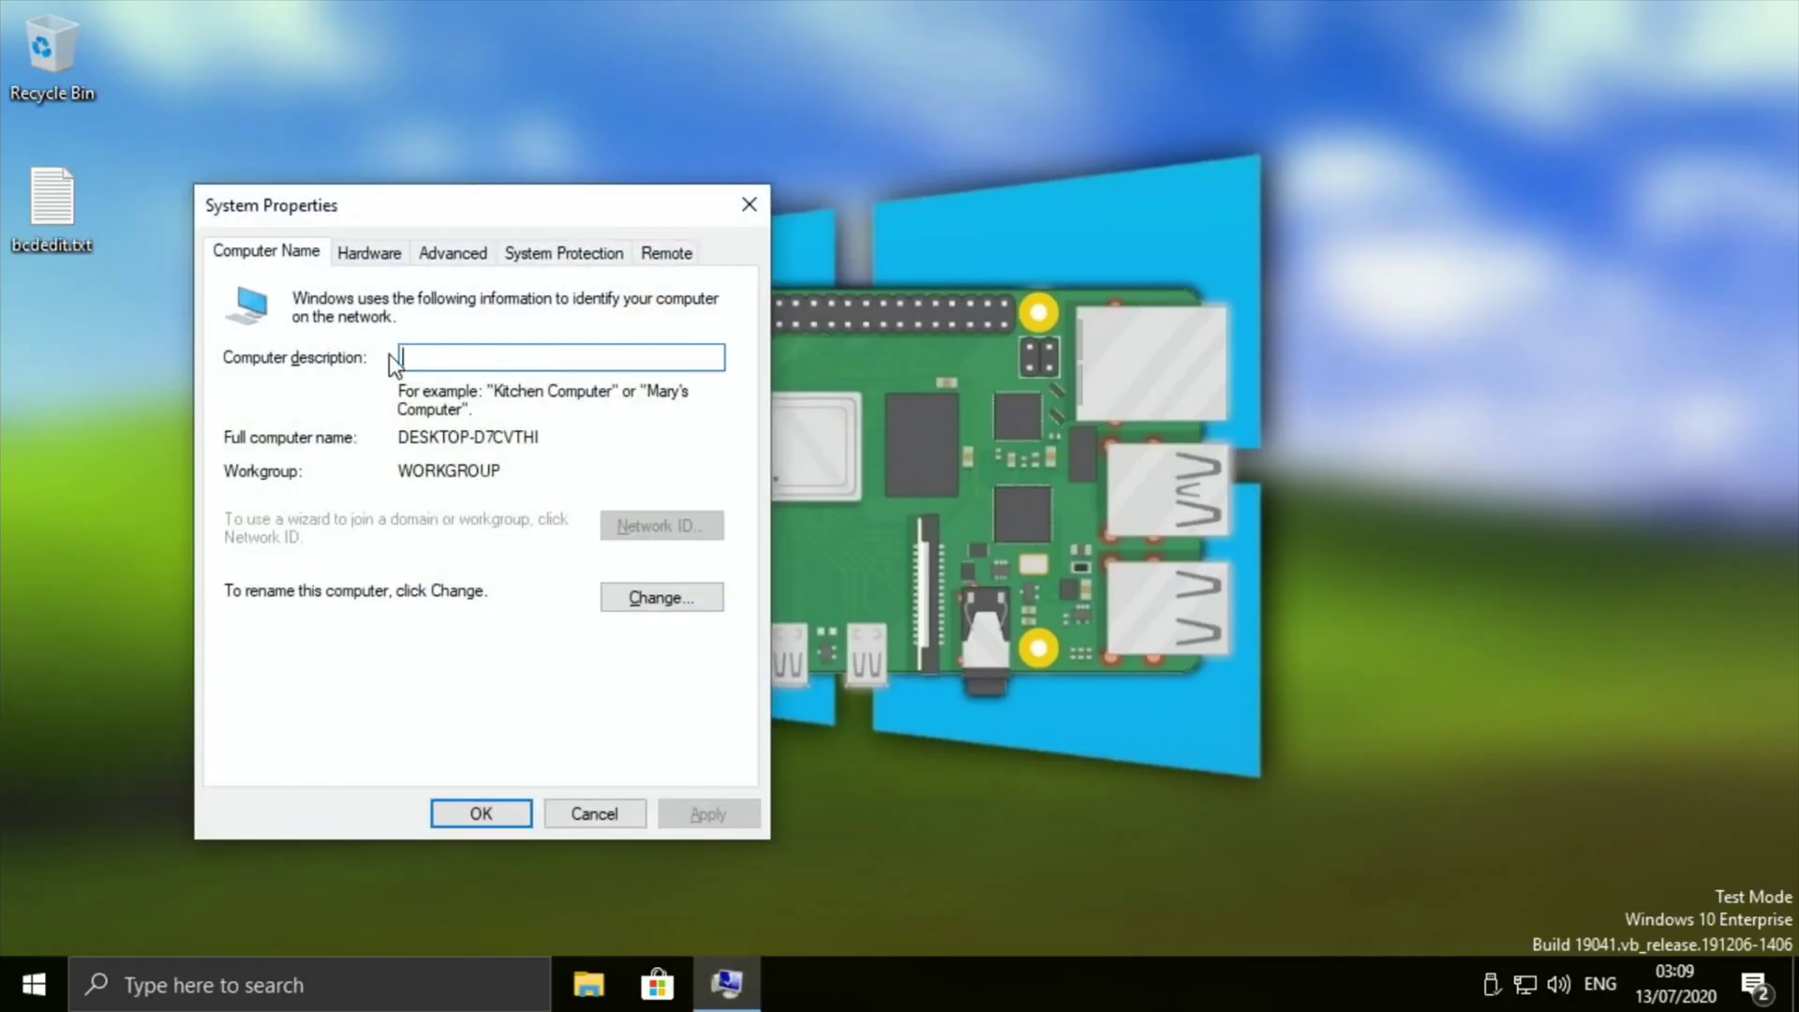
Step: Set Performance Options to 'Adjust for best performance' and apply it
left_click(442, 257)
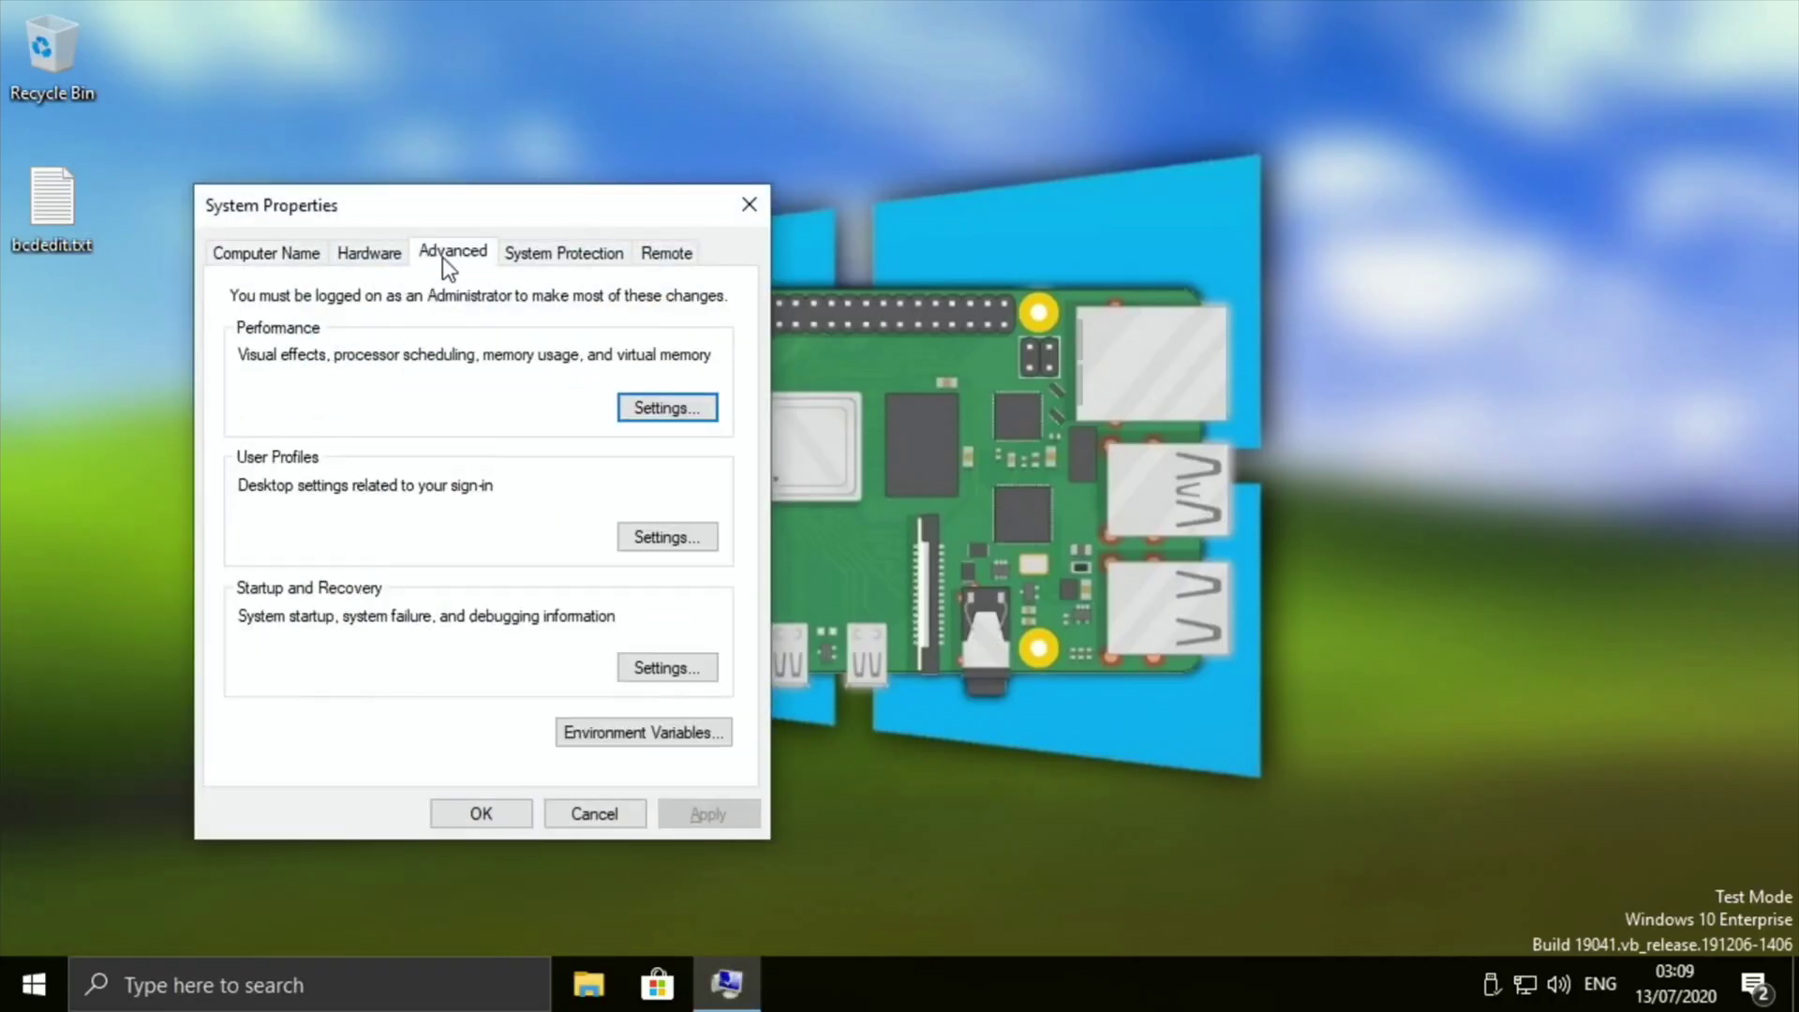
left_click(639, 407)
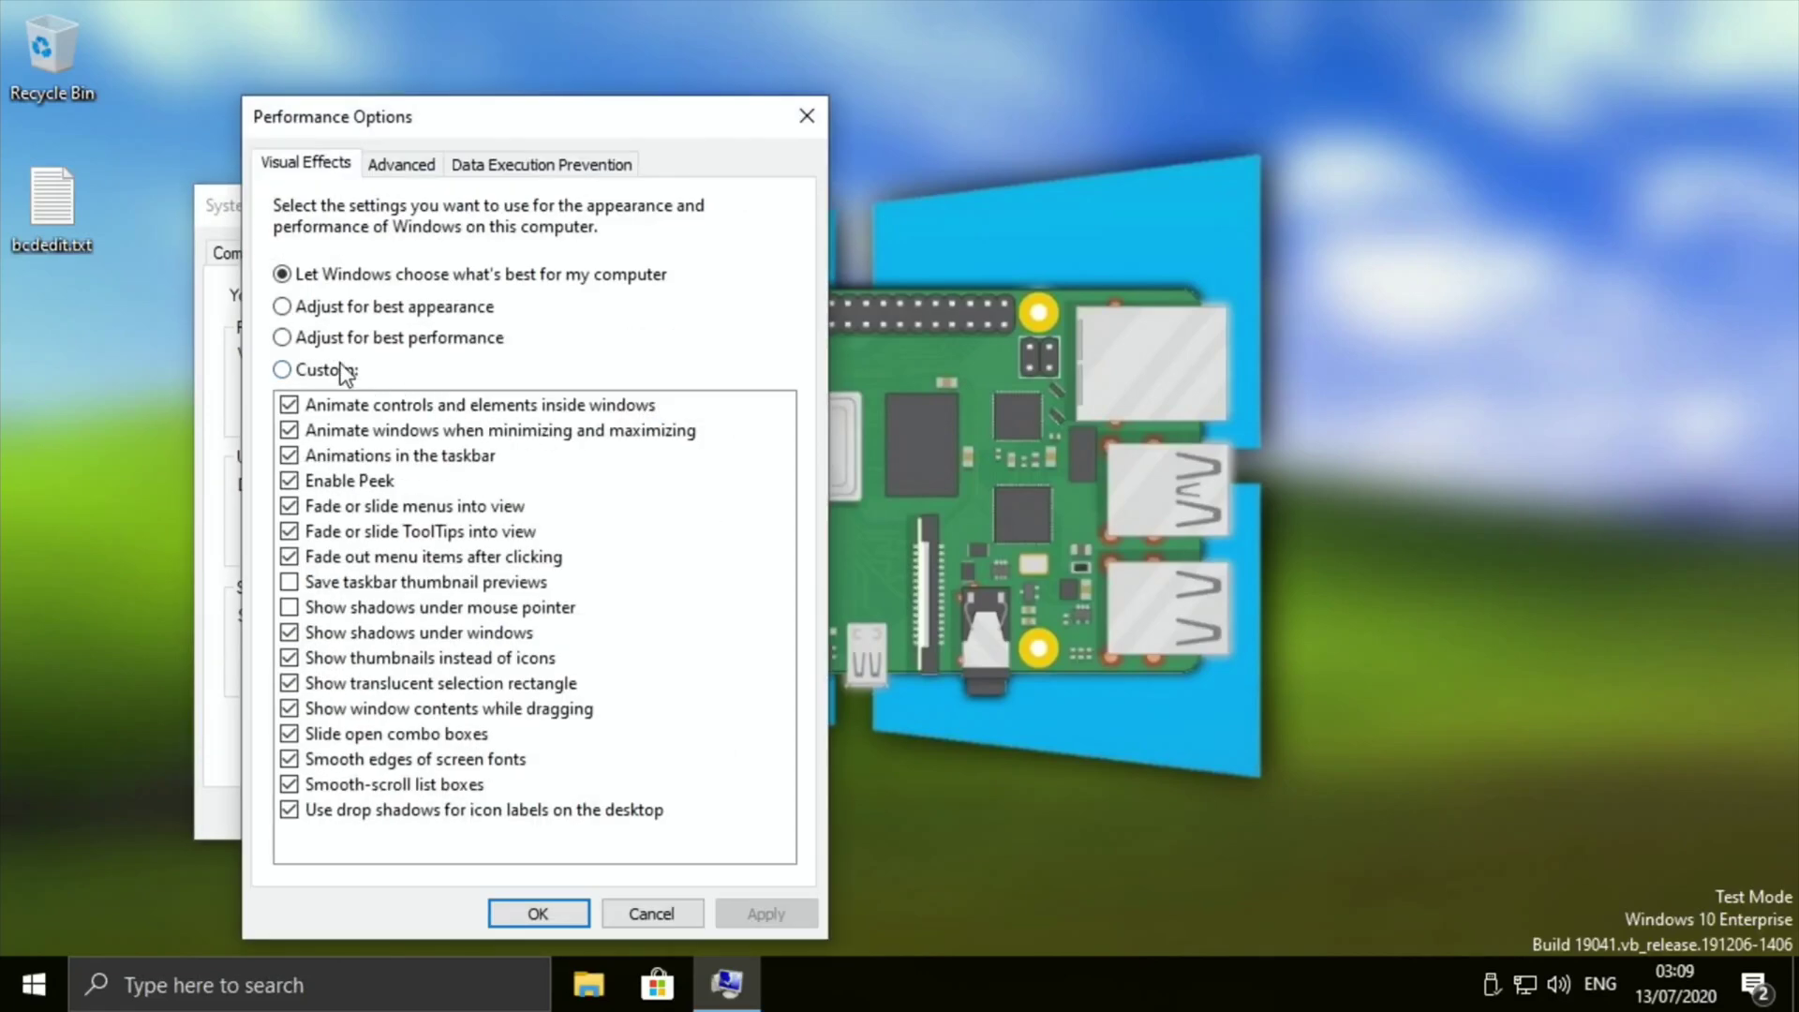
left_click(286, 341)
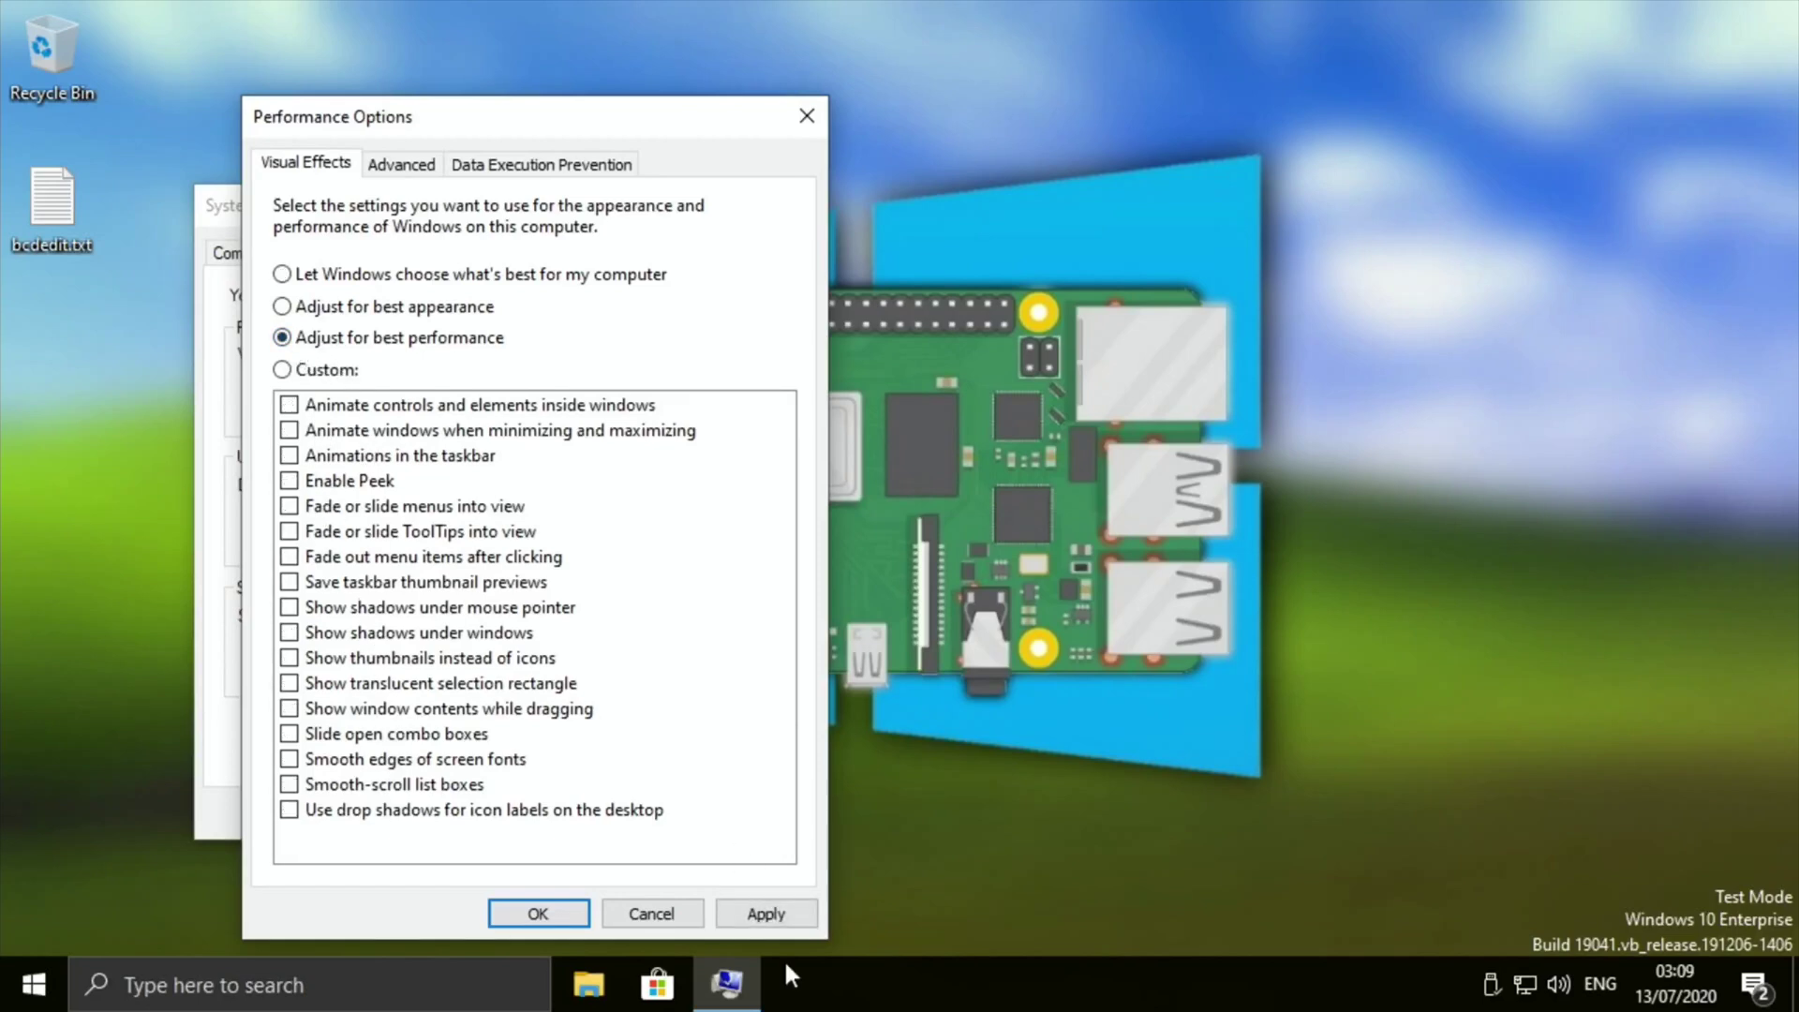
left_click(765, 919)
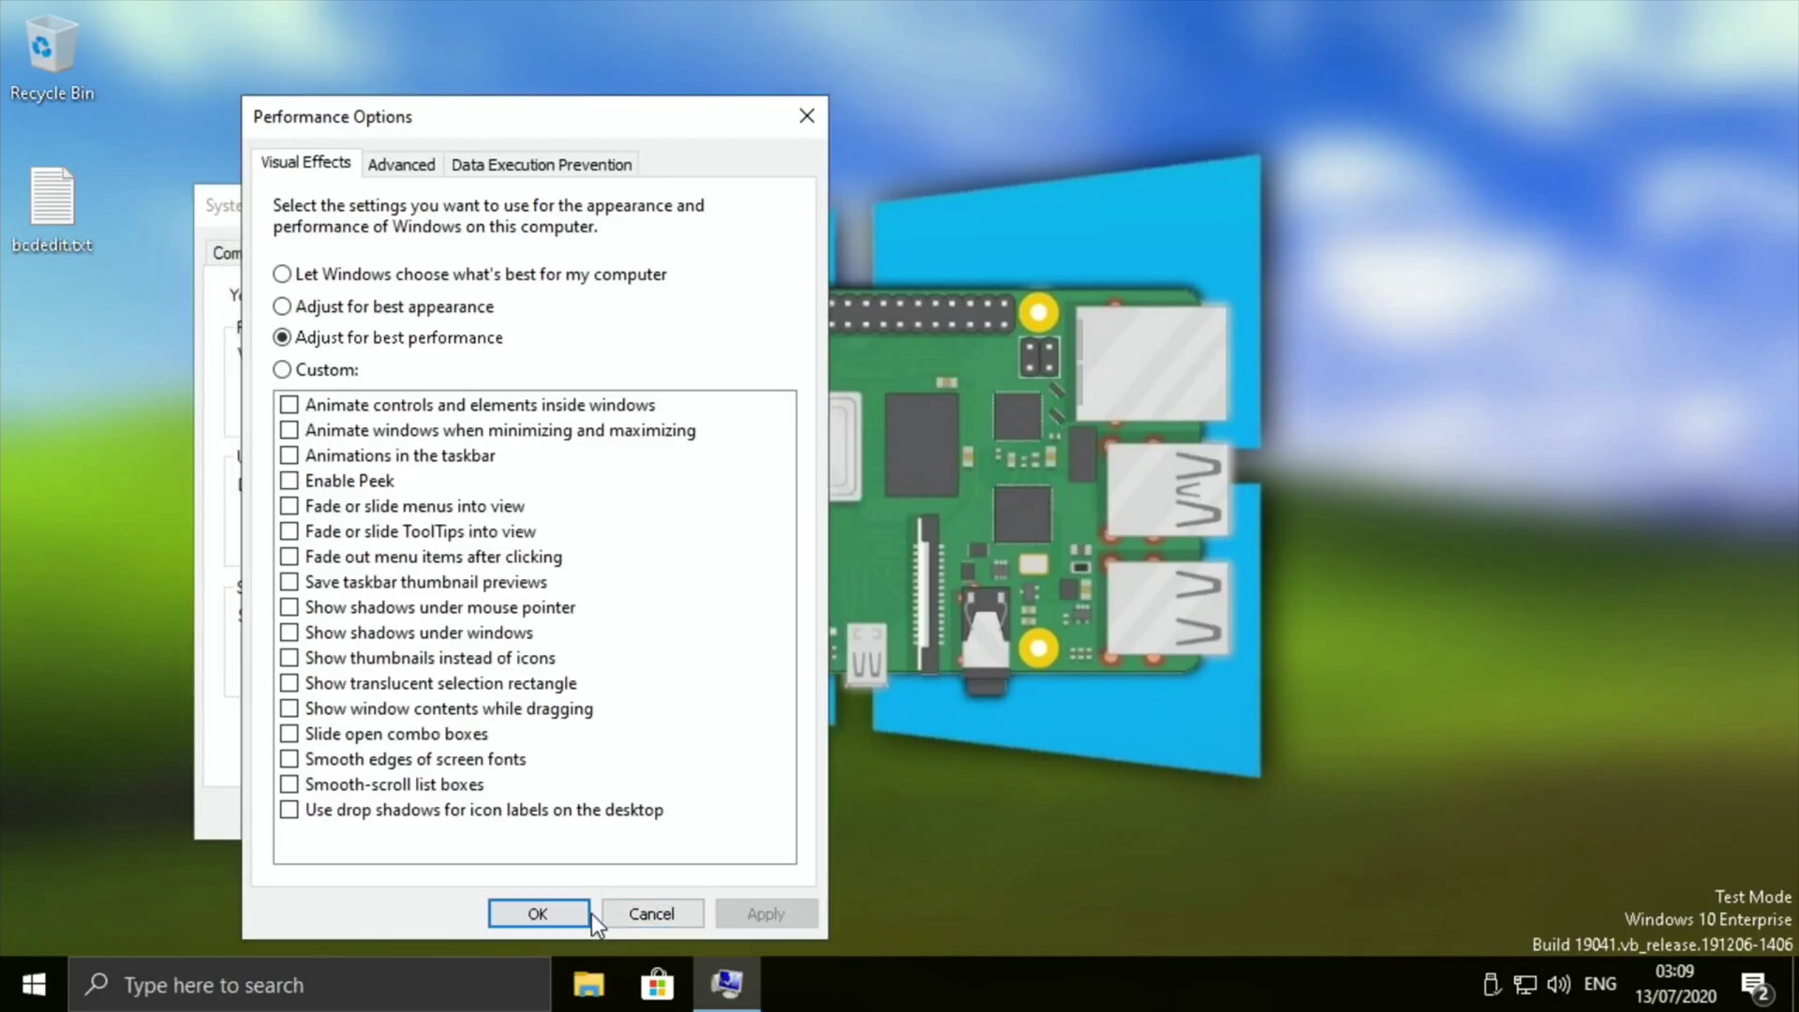
Step: Confirm Performance Options, open File Explorer and Microsoft Store, and check the network status
left_click(574, 915)
key("super+e")
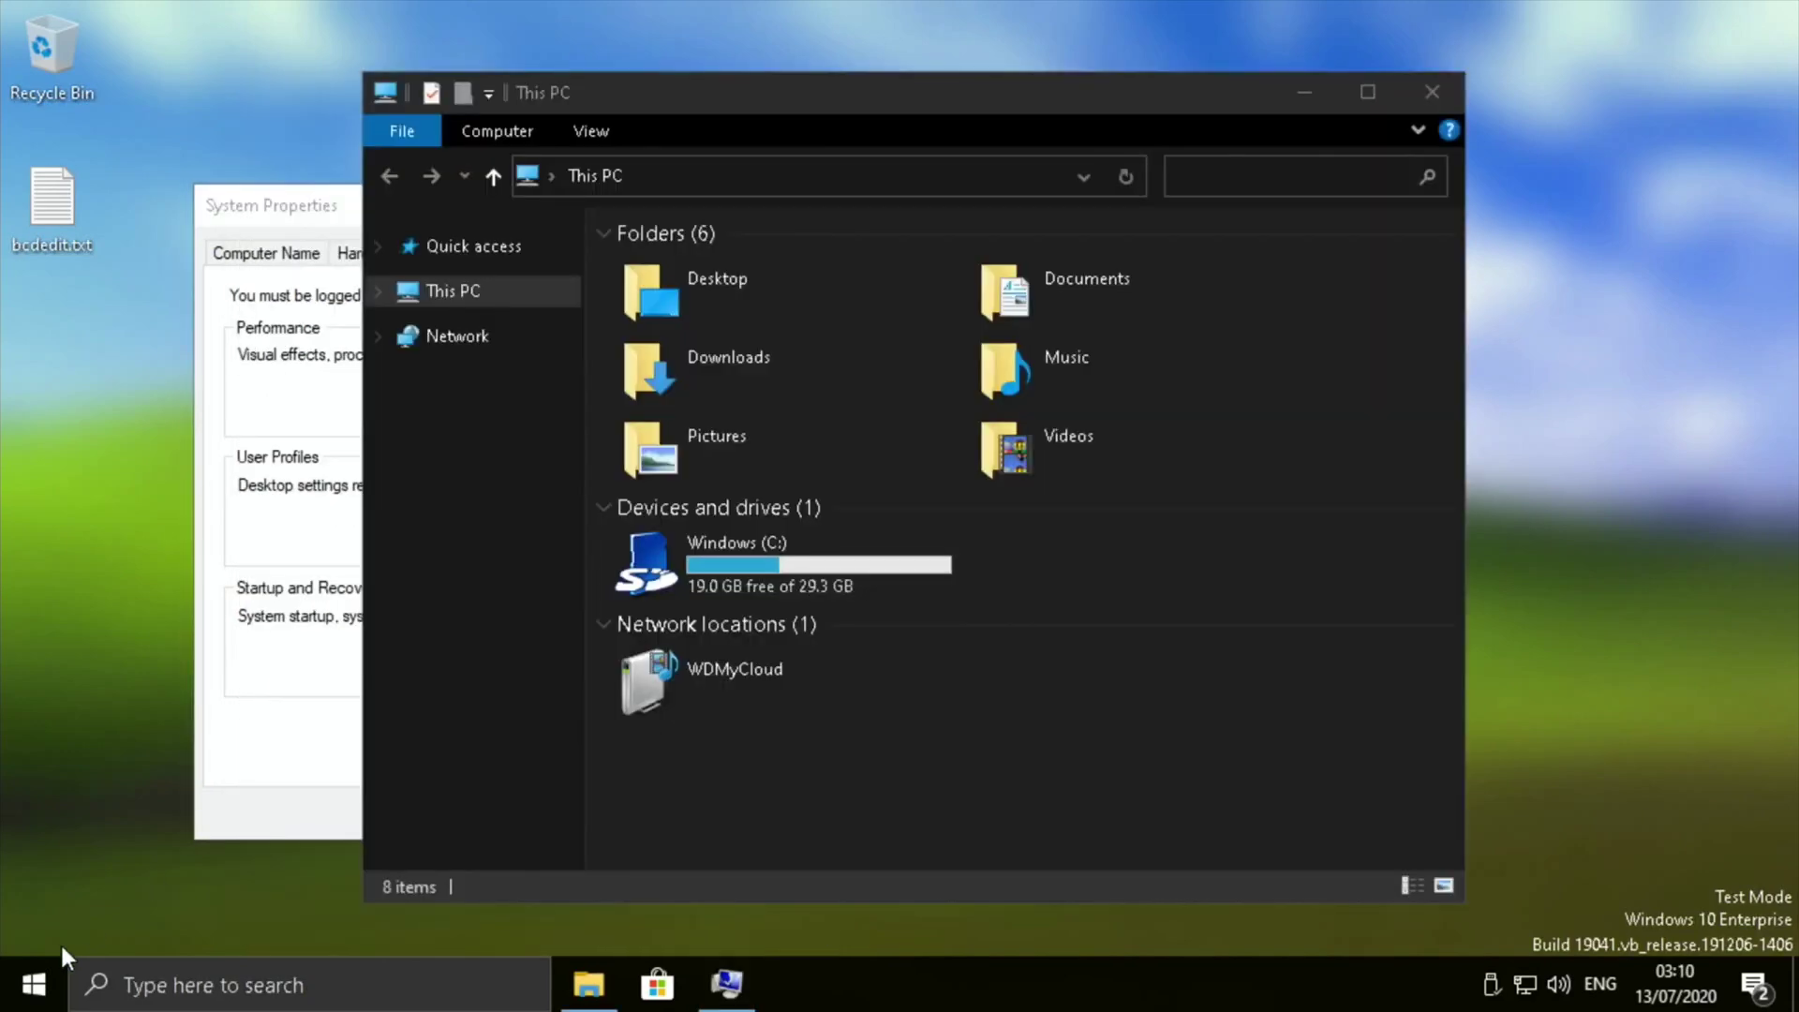
left_click(30, 984)
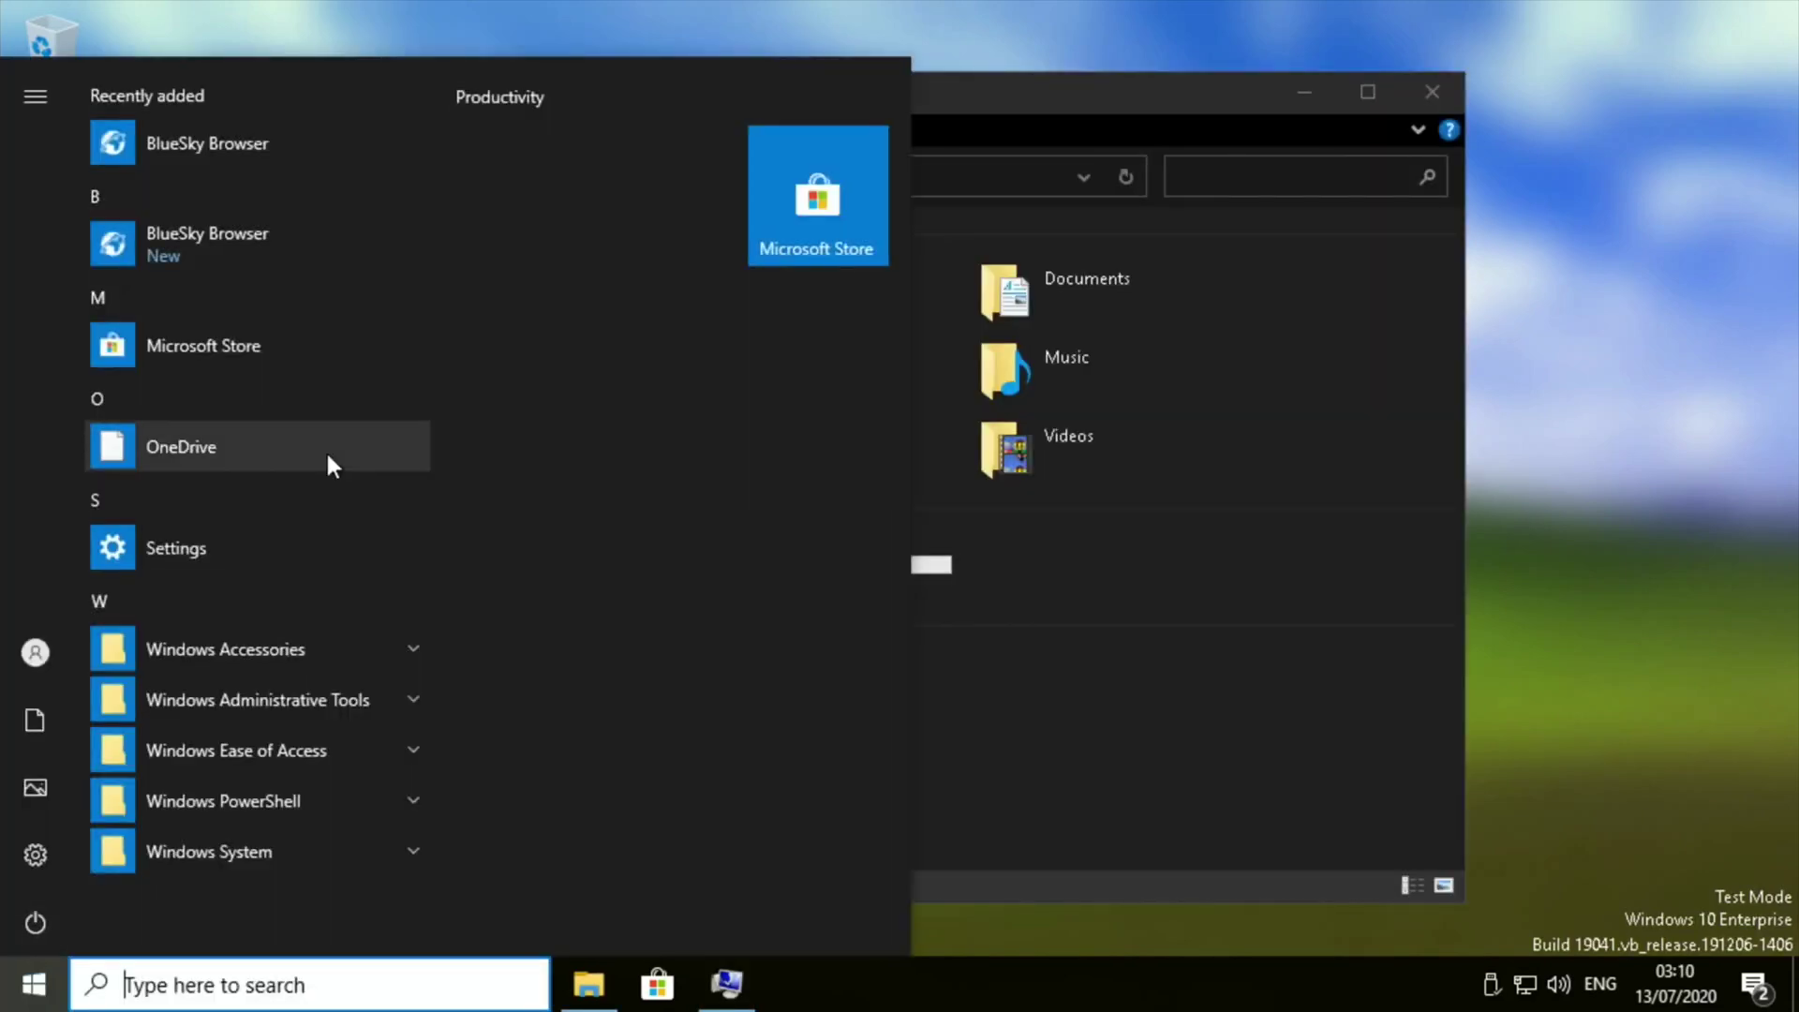
left_click(656, 986)
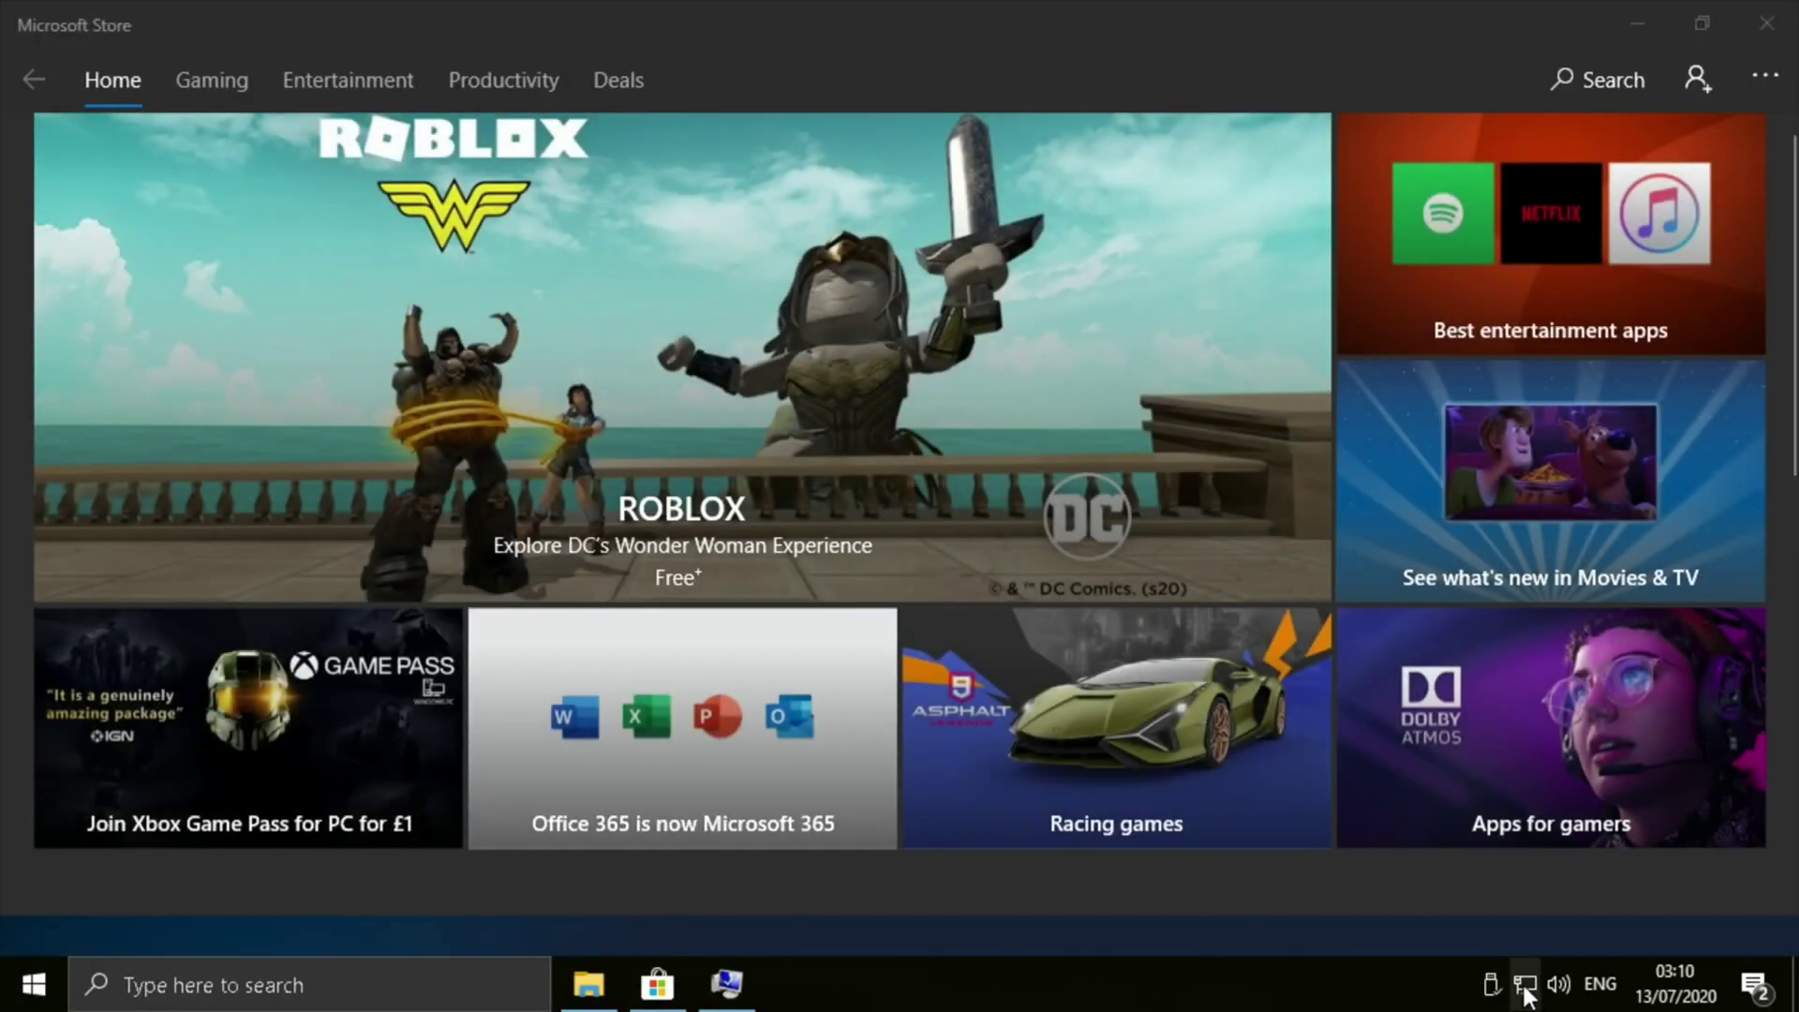
left_click(1525, 989)
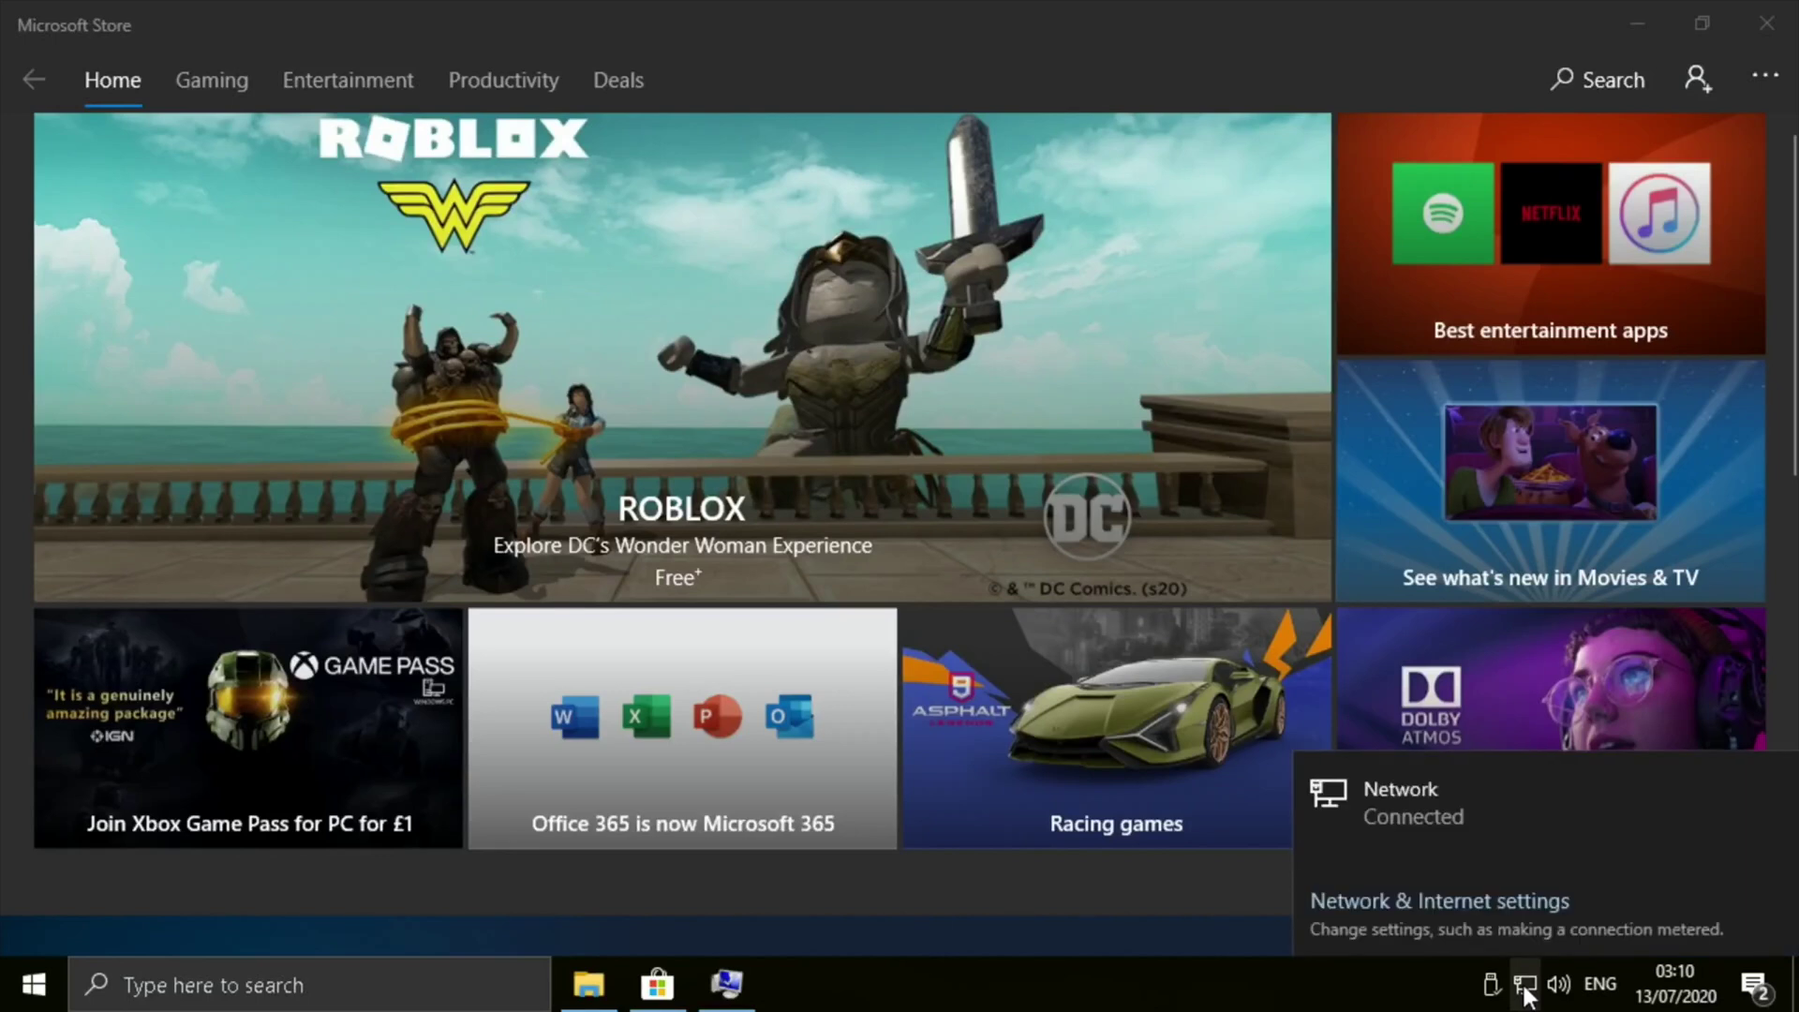